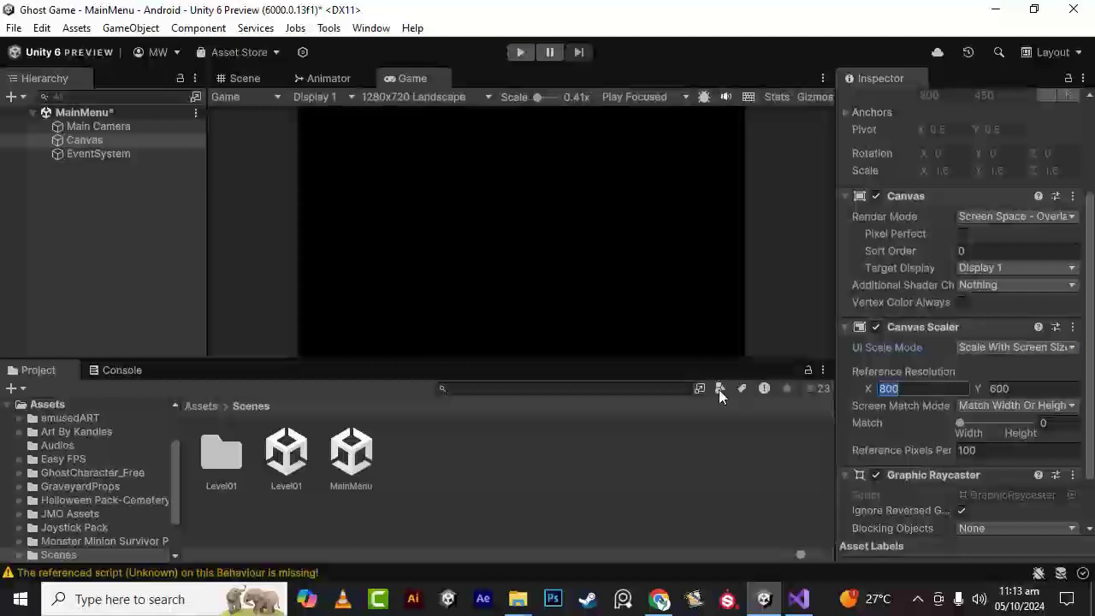
# Set the Canvas Scaler's reference resolution to 1280 by 720 and its Match value to 1 (Height)
pyautogui.write('1280')
pyautogui.press('Tab')
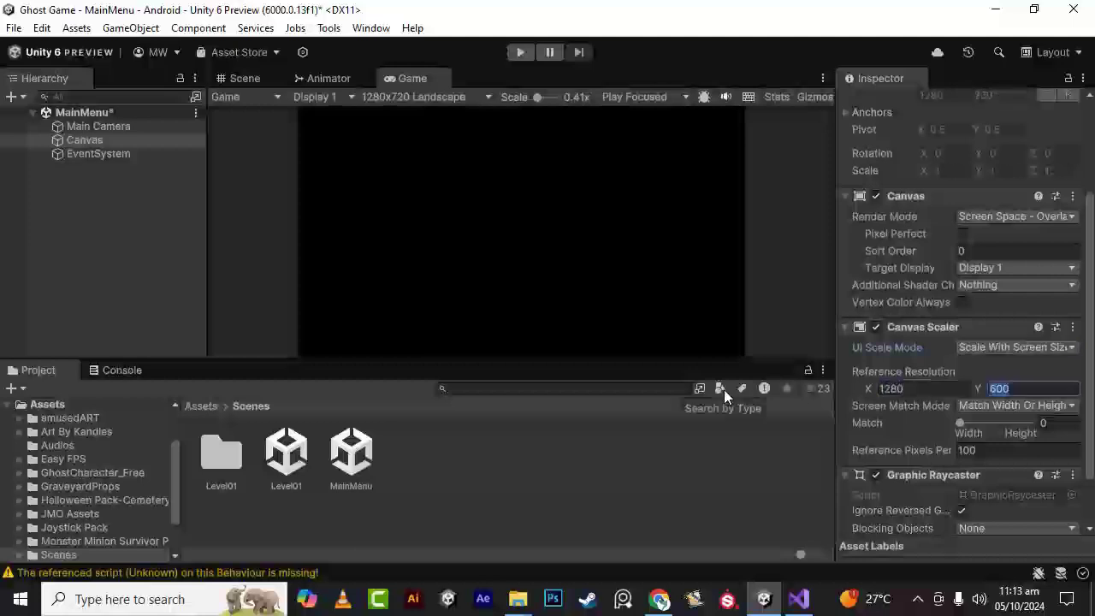
pyautogui.write('1')
pyautogui.write('720')
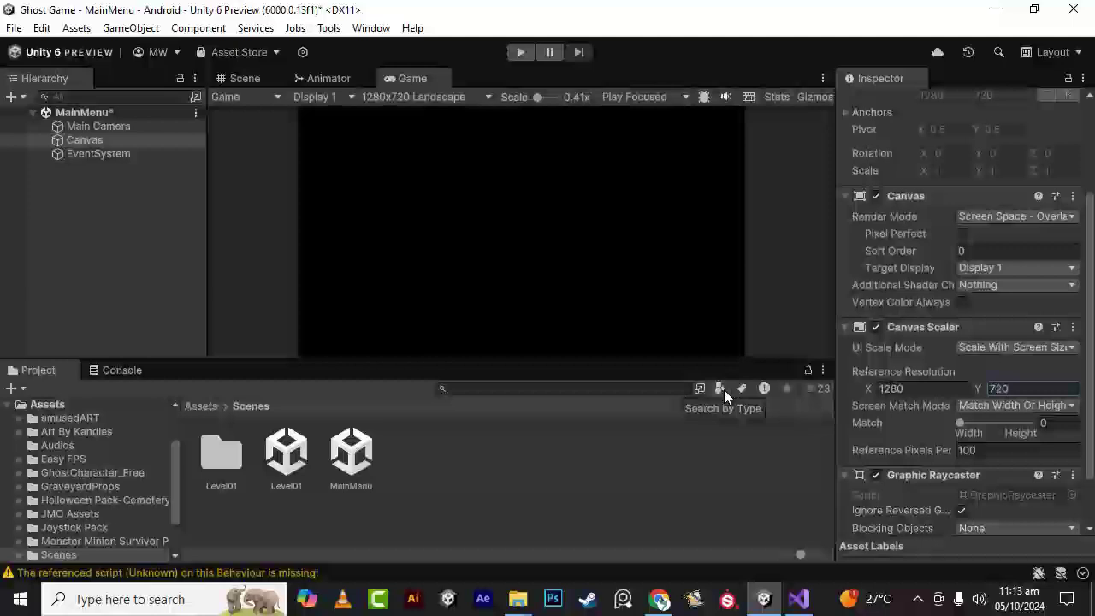
pyautogui.moveTo(961, 424); pyautogui.dragTo(1030, 422)
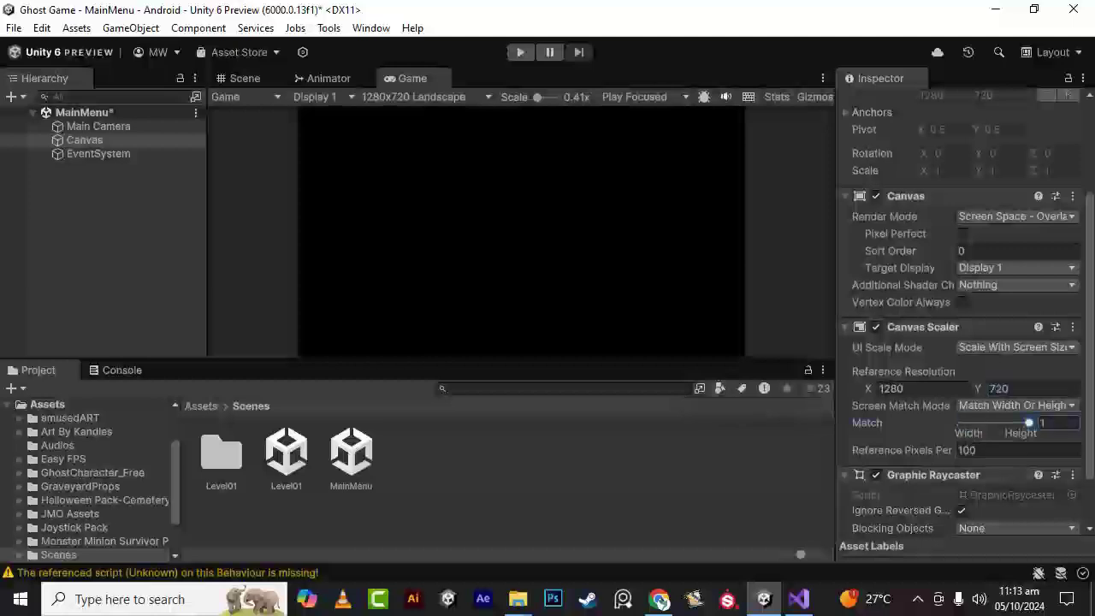
pyautogui.scroll(-3, 932, 447)
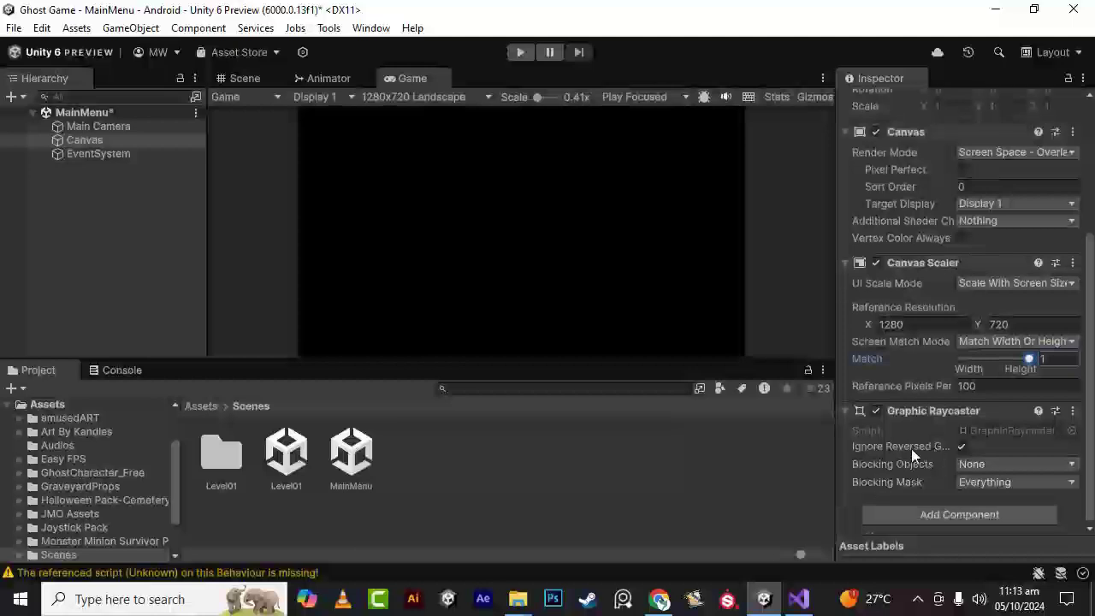
# Add a UI Image as a child of the Canvas
pyautogui.click(86, 227)
pyautogui.rightClick(93, 142)
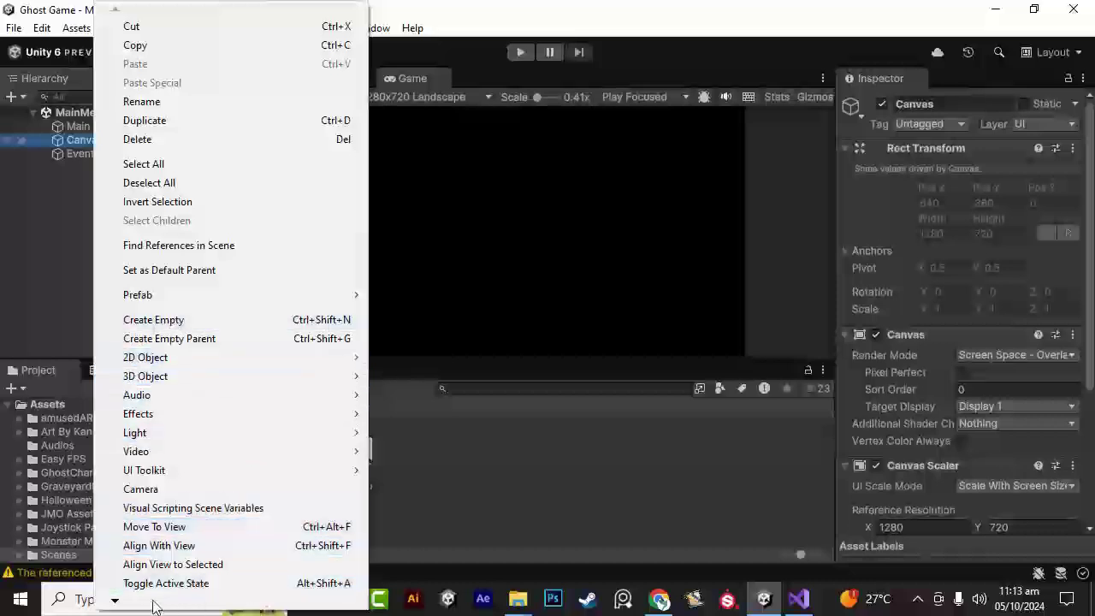
pyautogui.moveTo(114, 603)
pyautogui.moveTo(162, 545)
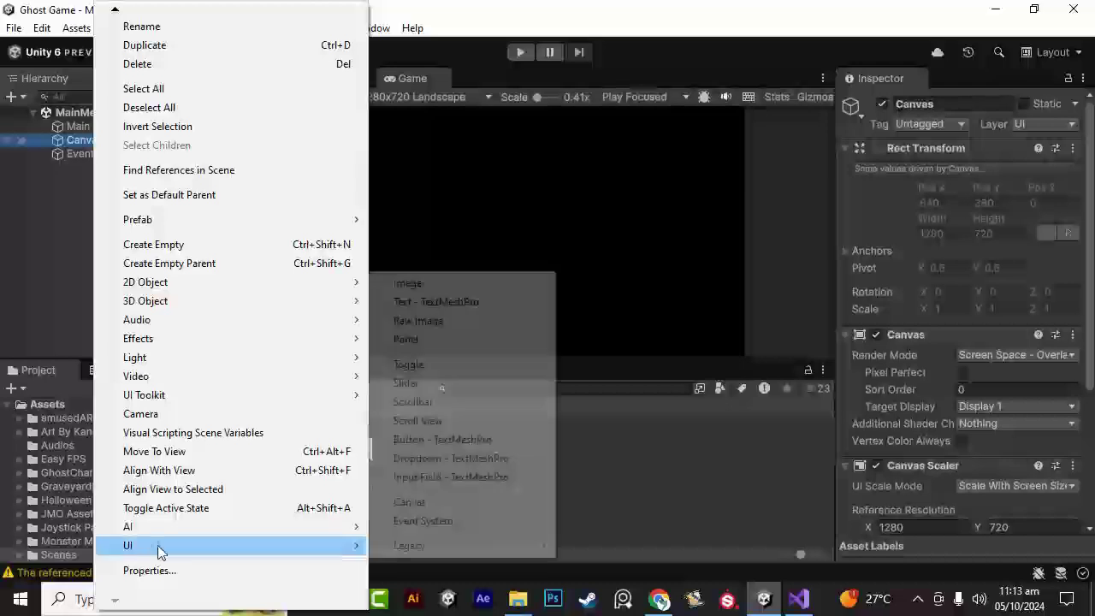
pyautogui.click(430, 286)
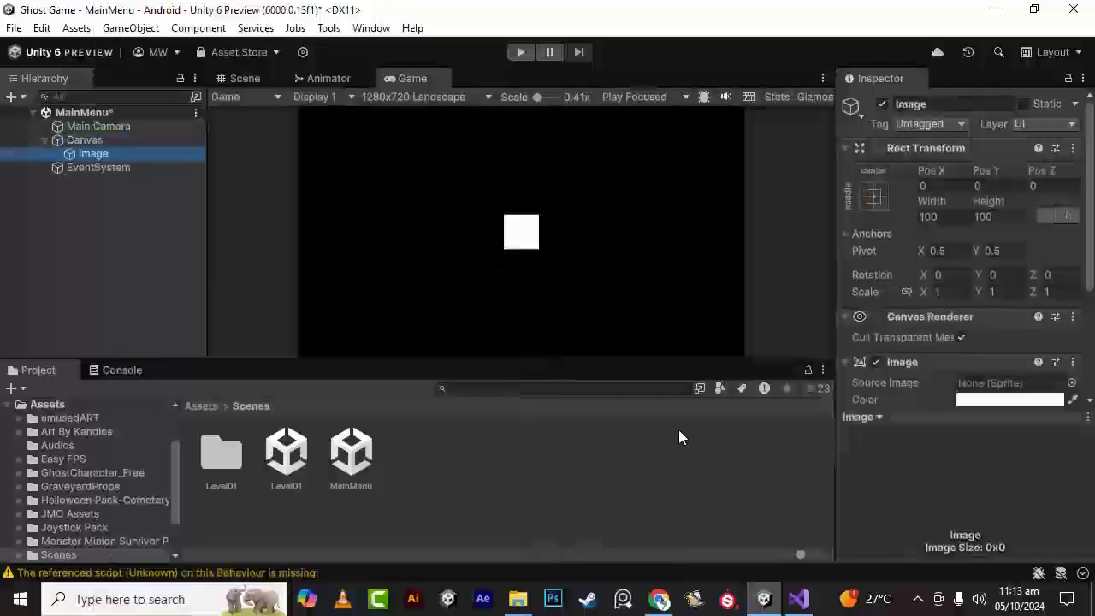
# Open the Sprites folder in Assets and try to assign the holoww picture as the Image's source
pyautogui.click(204, 405)
pyautogui.scroll(-1, 562, 524)
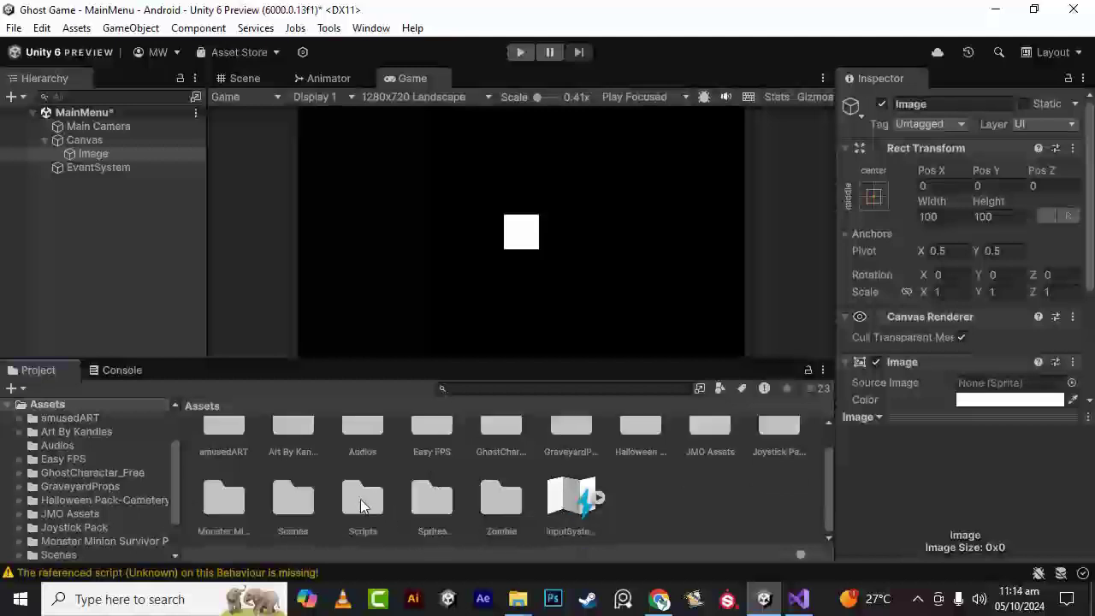
pyautogui.doubleClick(432, 500)
pyautogui.scroll(1, 556, 532)
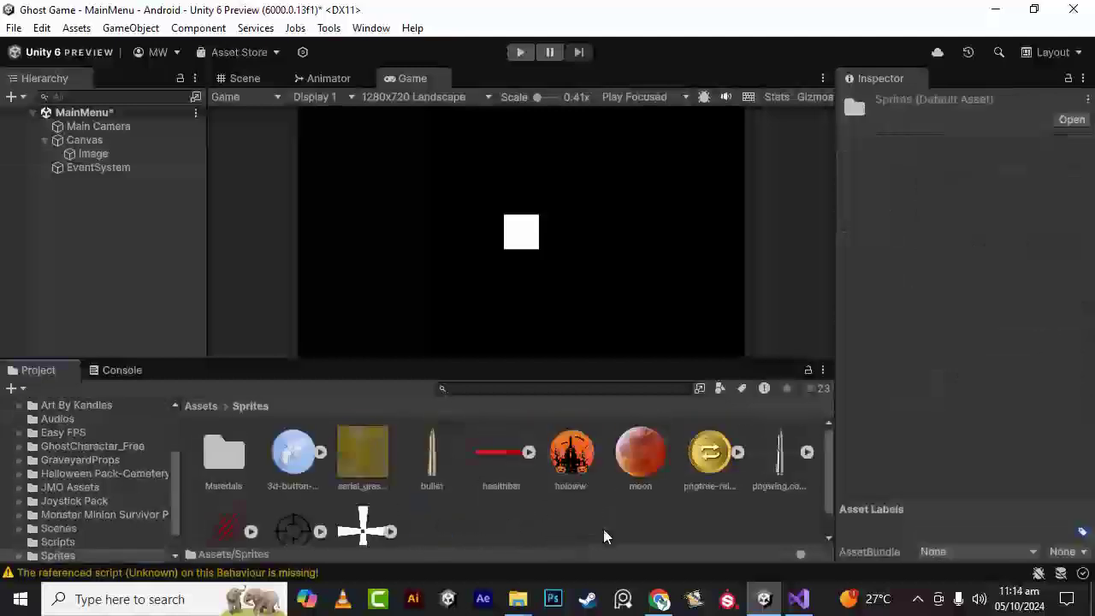
pyautogui.click(94, 154)
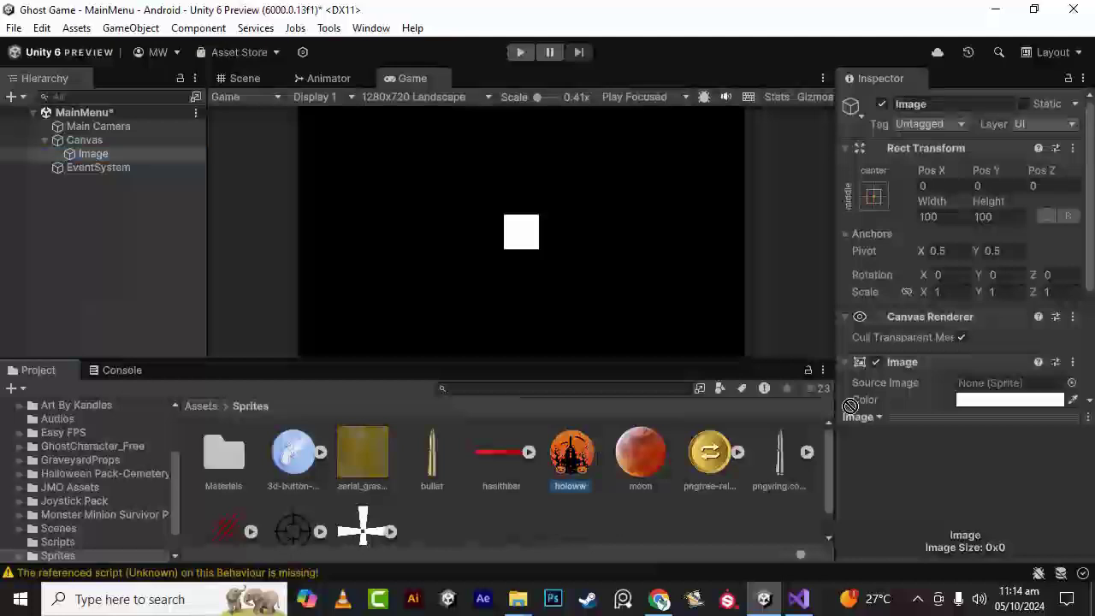
pyautogui.scroll(-2, 1000, 358)
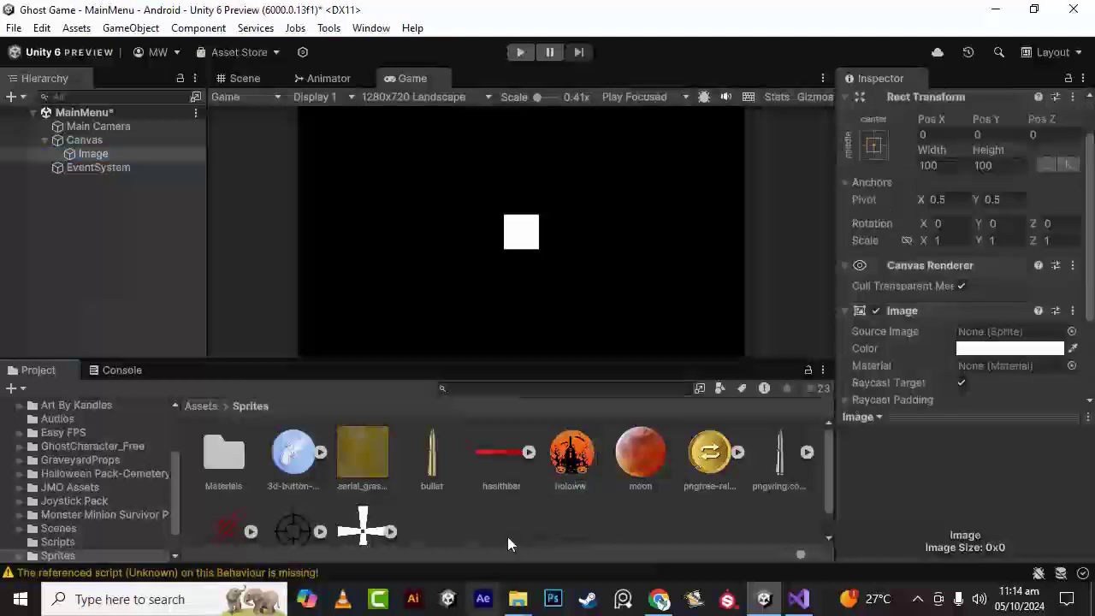
# Change the holoww texture's Sprite Mode to Single and apply the import settings
pyautogui.click(571, 455)
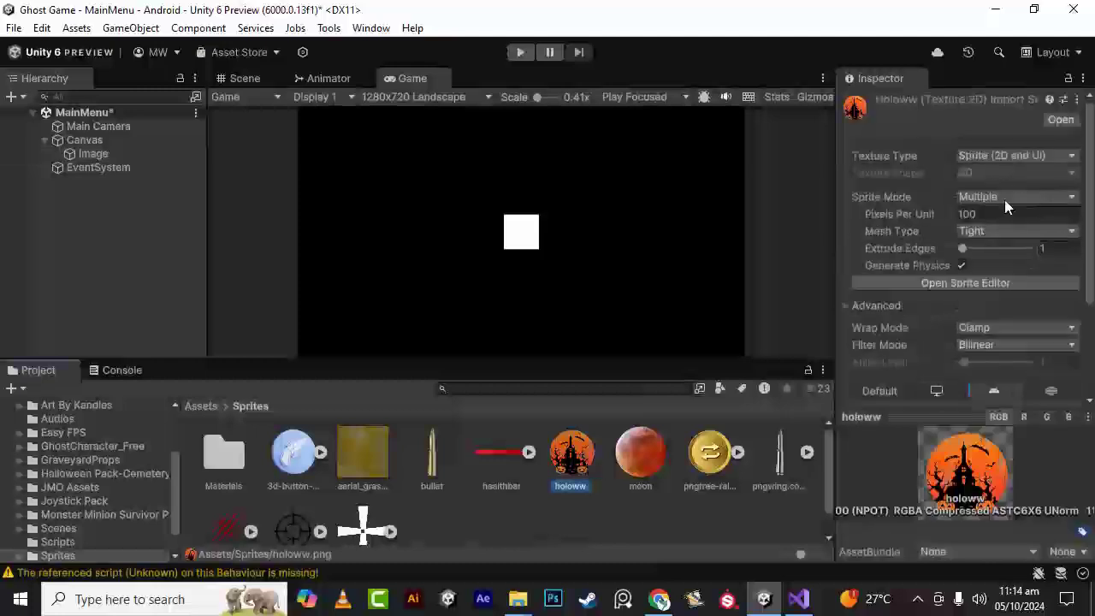
pyautogui.click(1004, 199)
pyautogui.click(999, 217)
pyautogui.scroll(-4, 1057, 368)
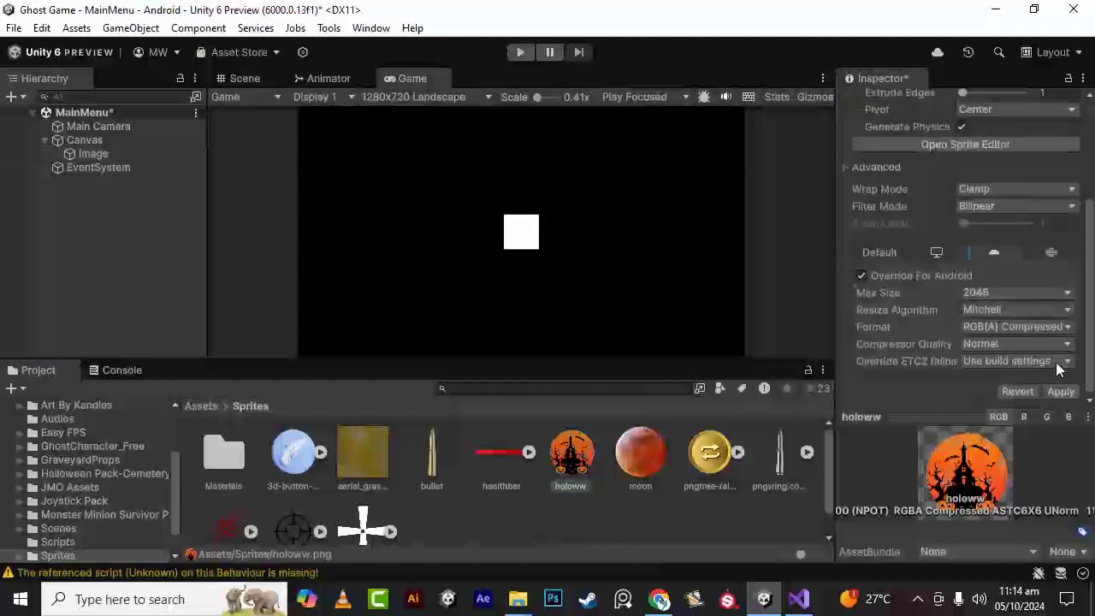
pyautogui.click(1061, 391)
# Assign the holoww sprite as the source image of the Canvas's Image object
pyautogui.click(94, 154)
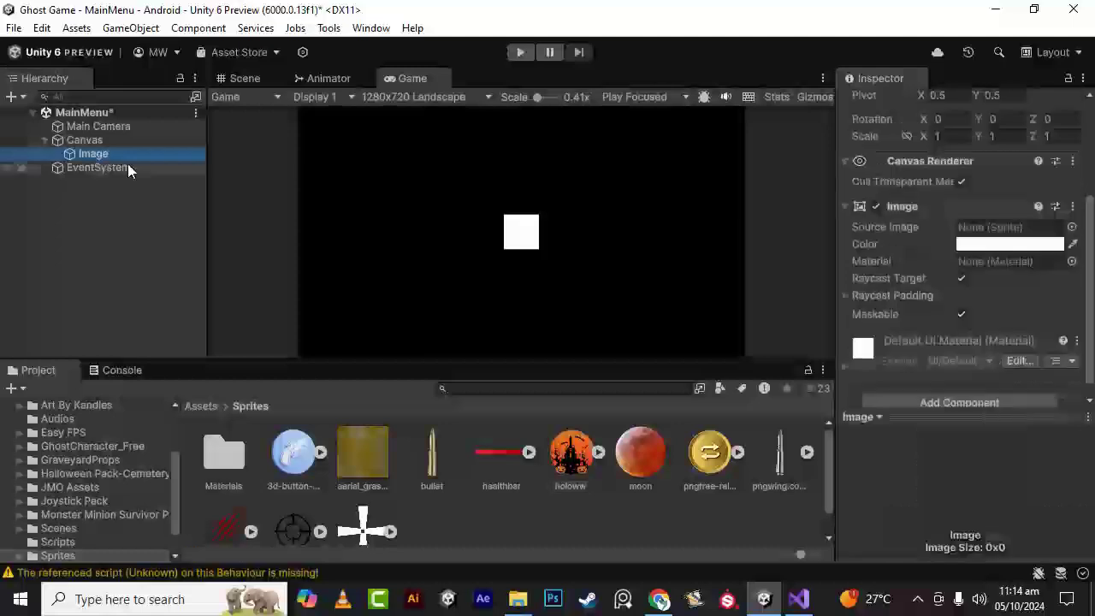
pyautogui.moveTo(572, 455); pyautogui.dragTo(1011, 226)
pyautogui.scroll(-3, 1001, 359)
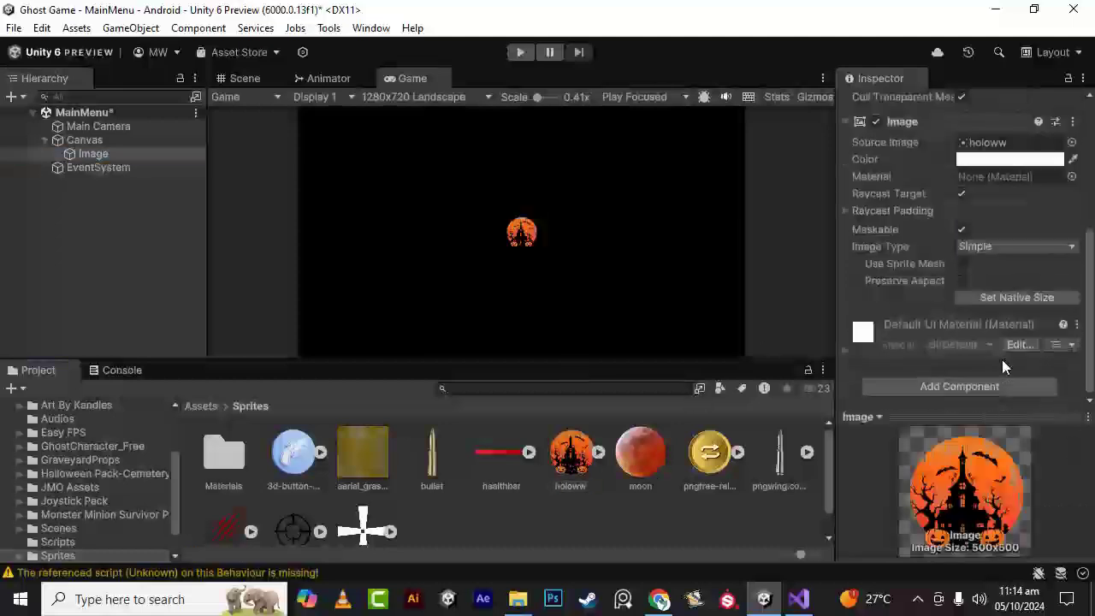
# Set the haunted house image to its native size and raise it to a Pos Y of about 109
pyautogui.click(1011, 298)
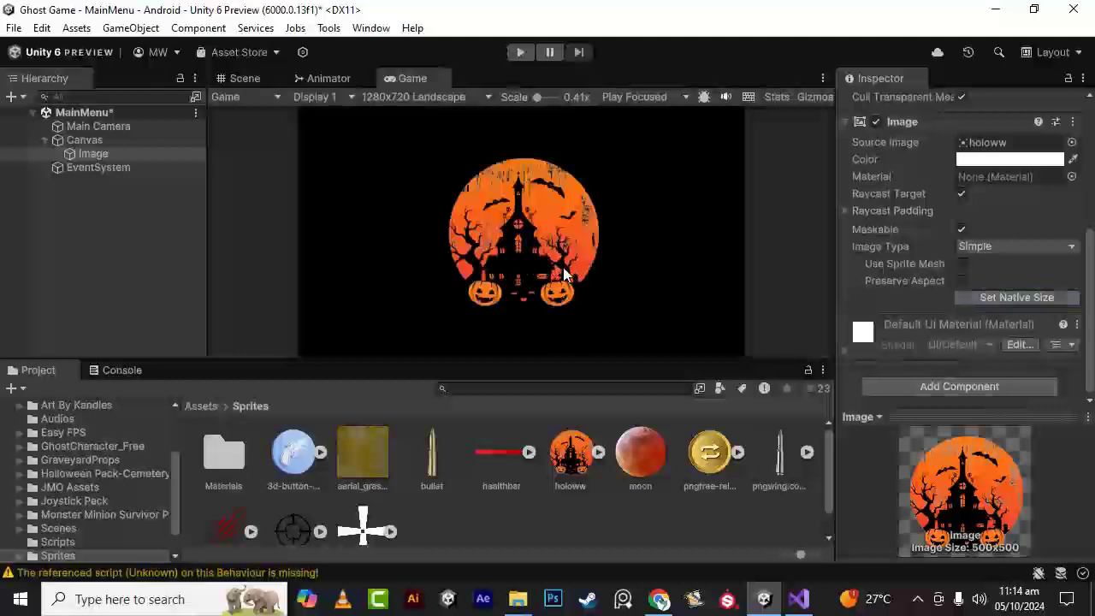
pyautogui.scroll(8, 986, 243)
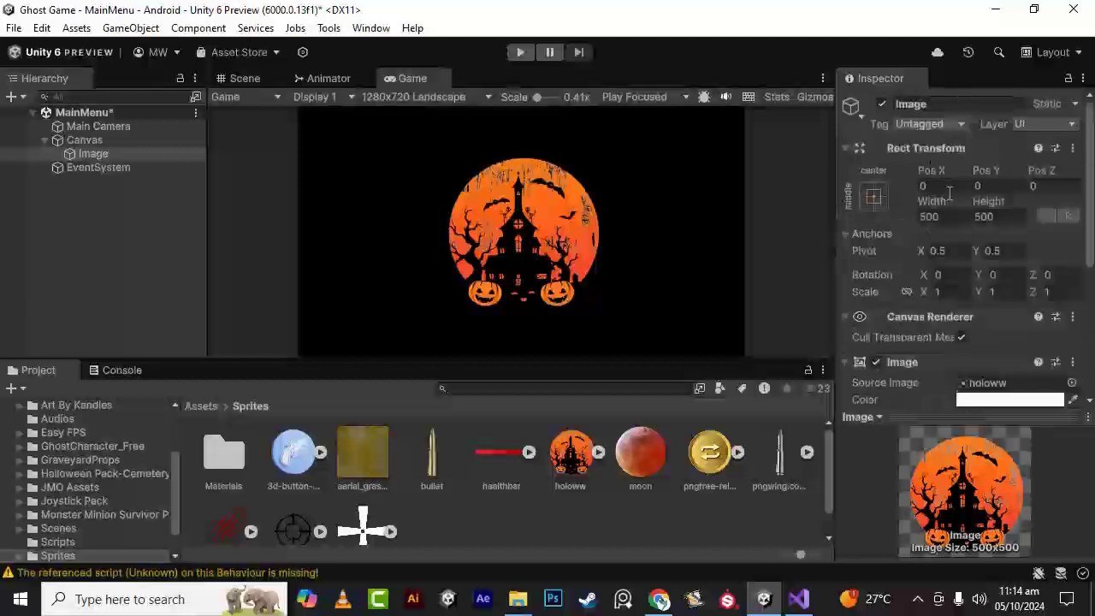
pyautogui.moveTo(984, 170); pyautogui.dragTo(852, 200)
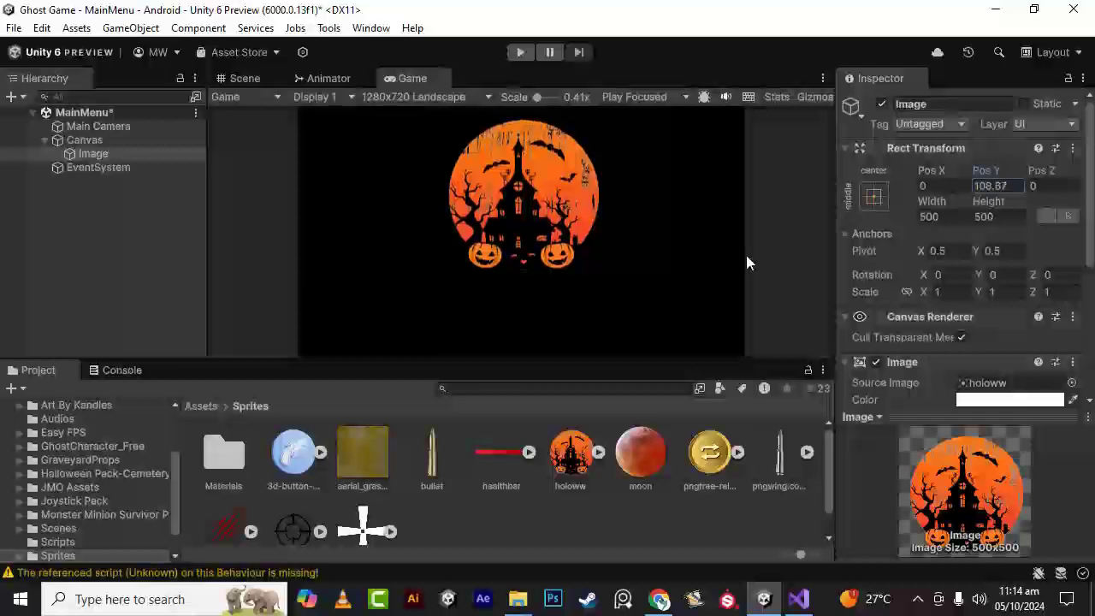
# Add a legacy UI Button as a child of the Canvas
pyautogui.rightClick(91, 130)
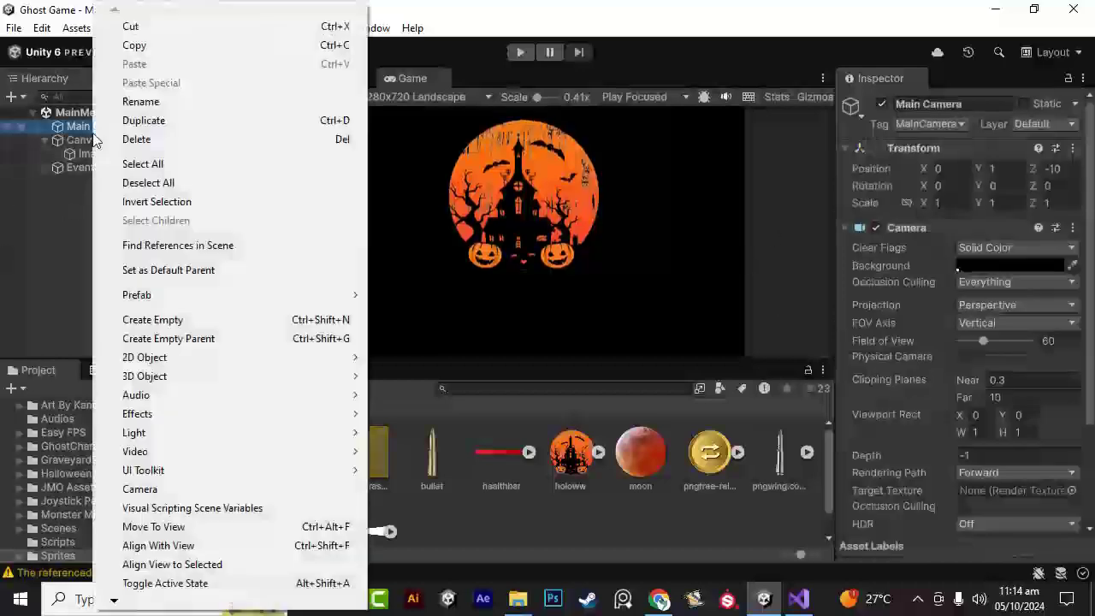
pyautogui.rightClick(84, 142)
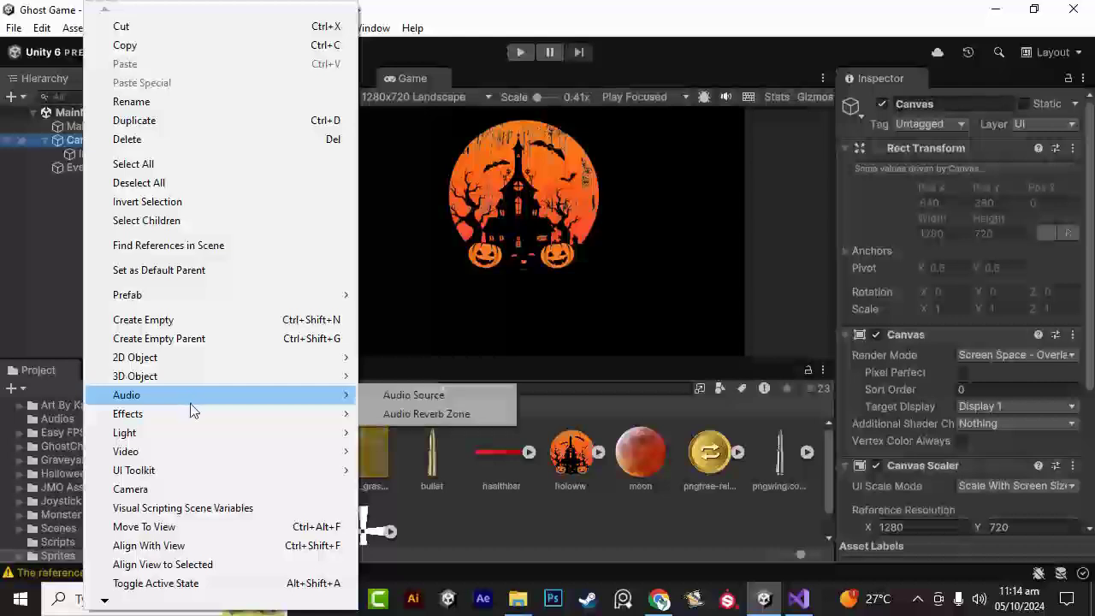
pyautogui.moveTo(190, 417)
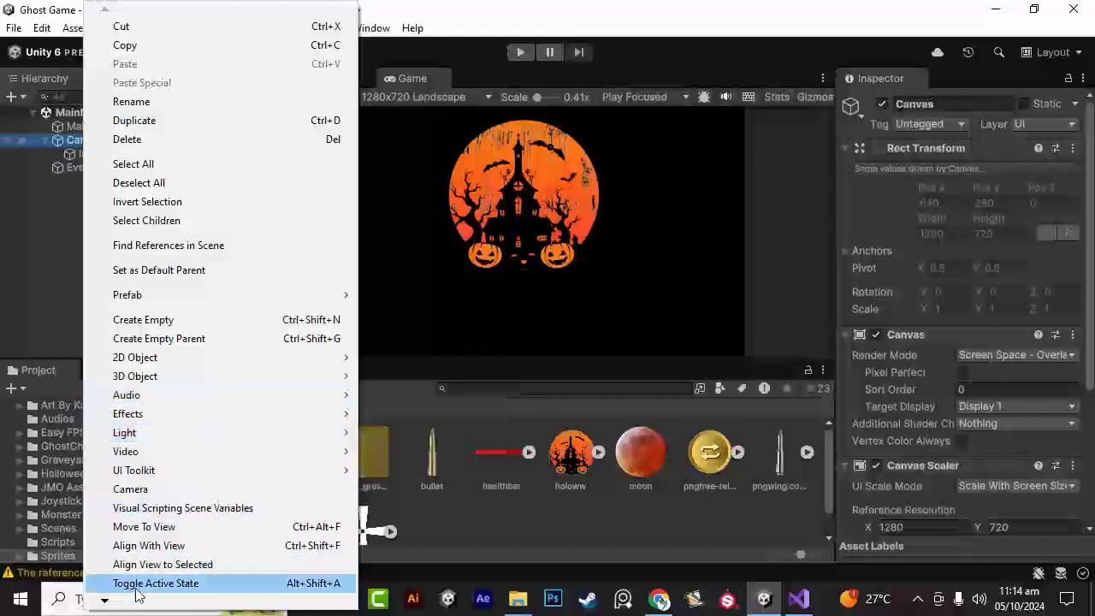
pyautogui.moveTo(104, 598)
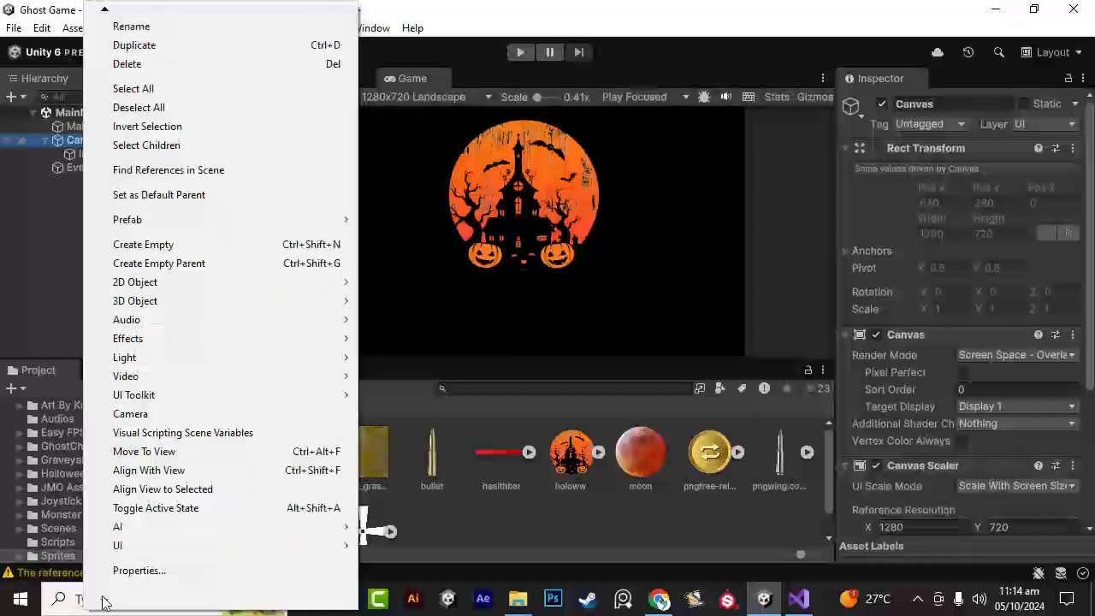
pyautogui.moveTo(179, 545)
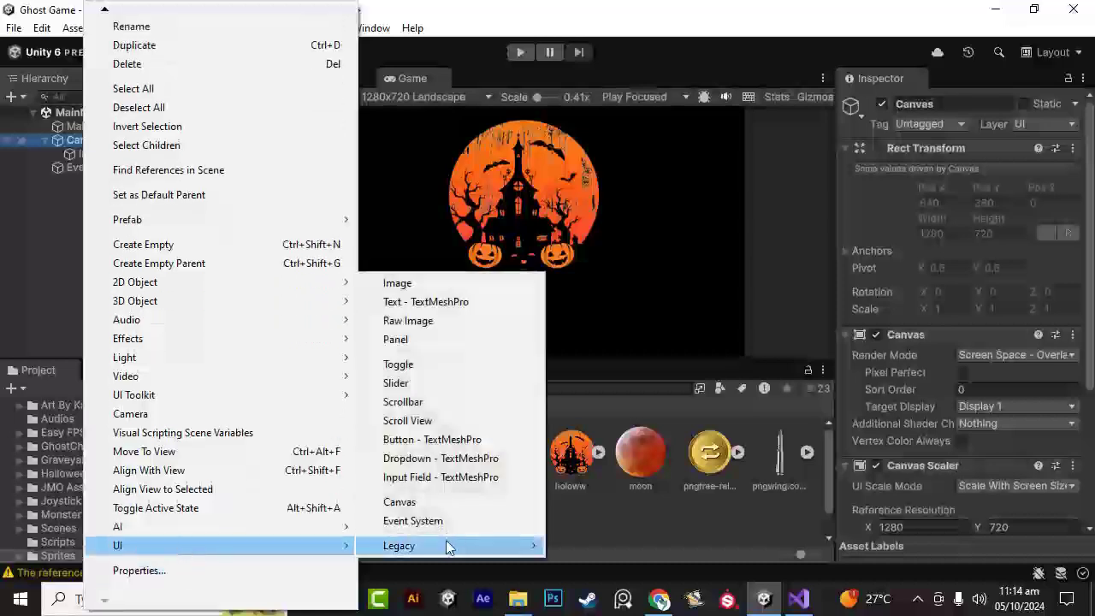
pyautogui.moveTo(449, 547)
pyautogui.click(590, 565)
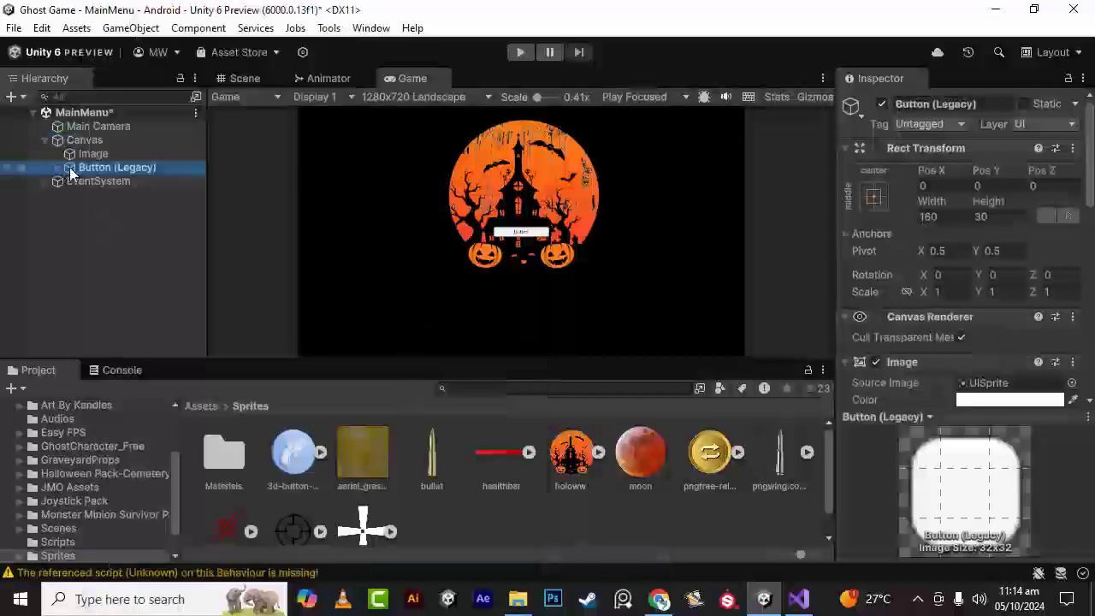
# Position the button below the haunted house image at Pos X 0 and Pos Y about -191
pyautogui.scroll(3, 558, 226)
pyautogui.scroll(-3, 558, 227)
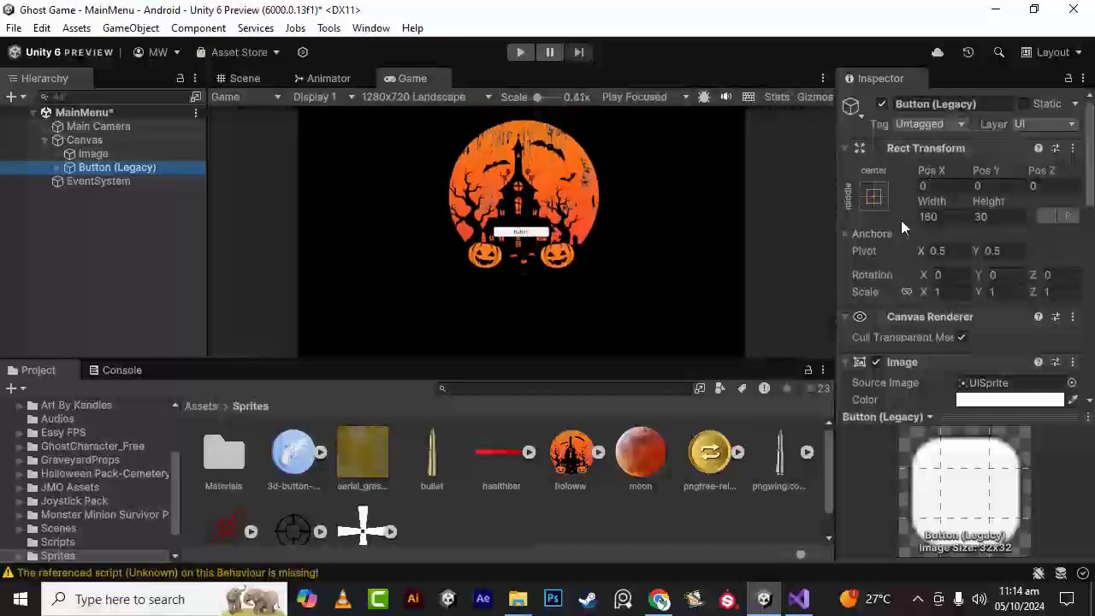
pyautogui.moveTo(932, 170); pyautogui.dragTo(1040, 158)
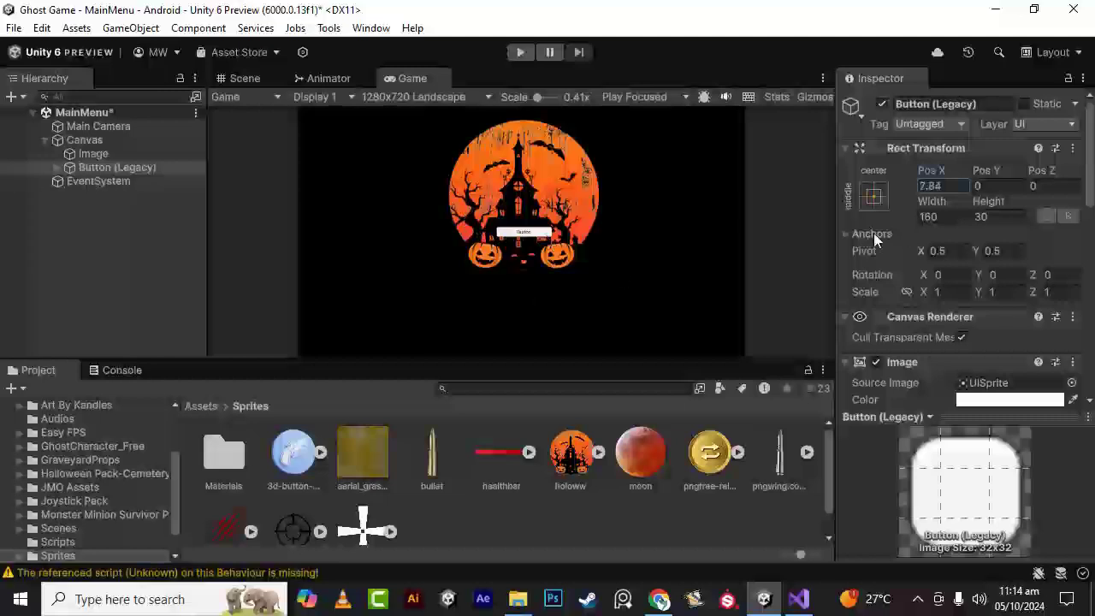
pyautogui.write('0')
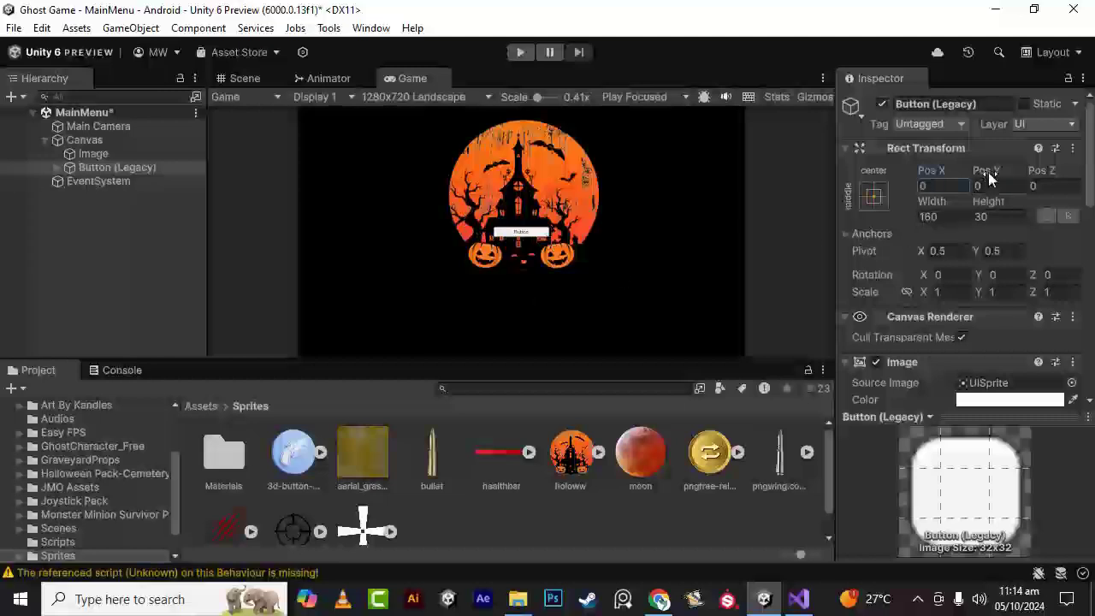
pyautogui.moveTo(988, 177); pyautogui.dragTo(206, 174)
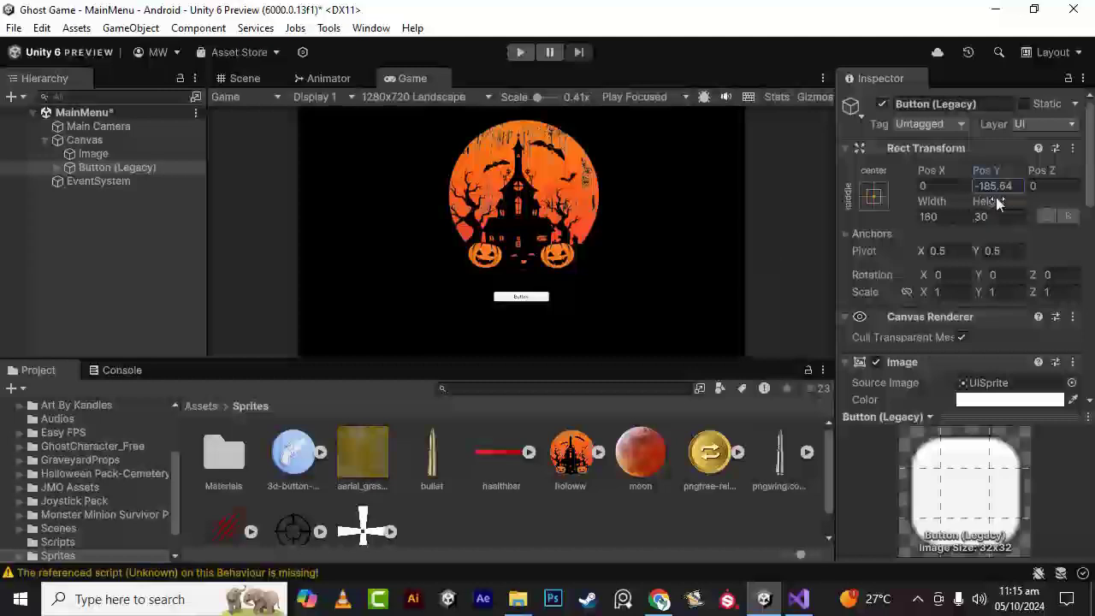
pyautogui.moveTo(990, 173); pyautogui.dragTo(849, 194)
pyautogui.scroll(-1, 450, 483)
pyautogui.scroll(1, 430, 454)
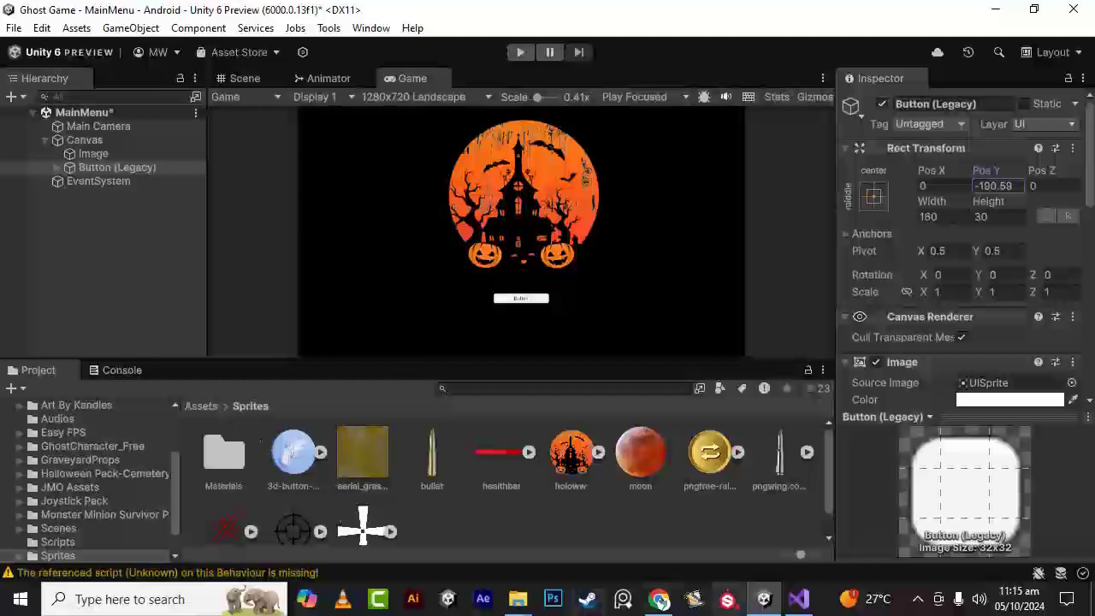
# Set the buttonStock1h texture's type to Sprite (2D and UI) with Sprite Mode Single, and apply the import settings
pyautogui.click(920, 602)
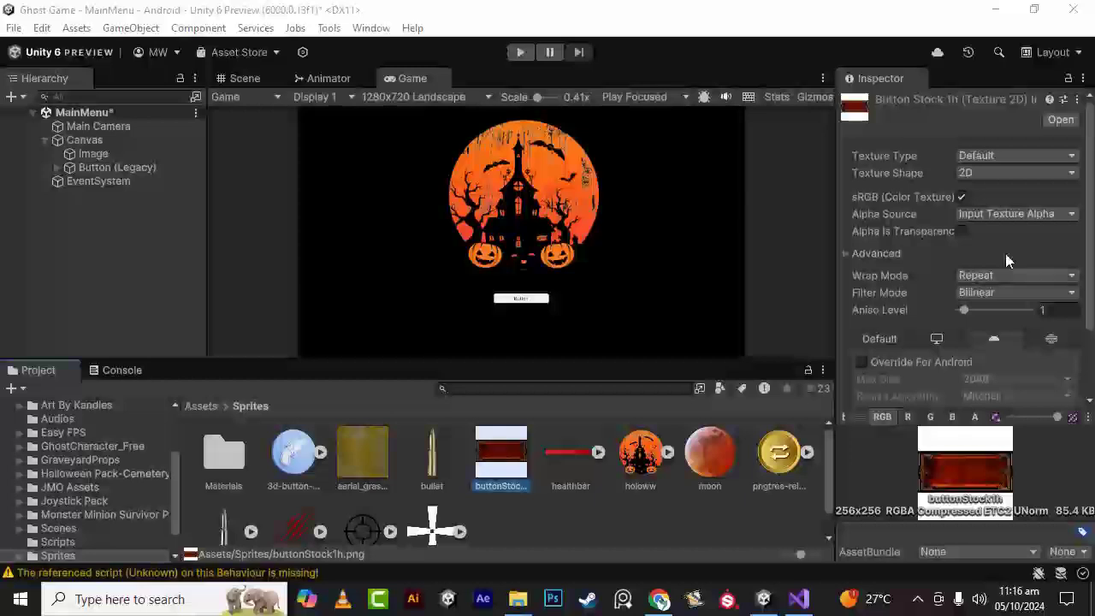
pyautogui.click(998, 155)
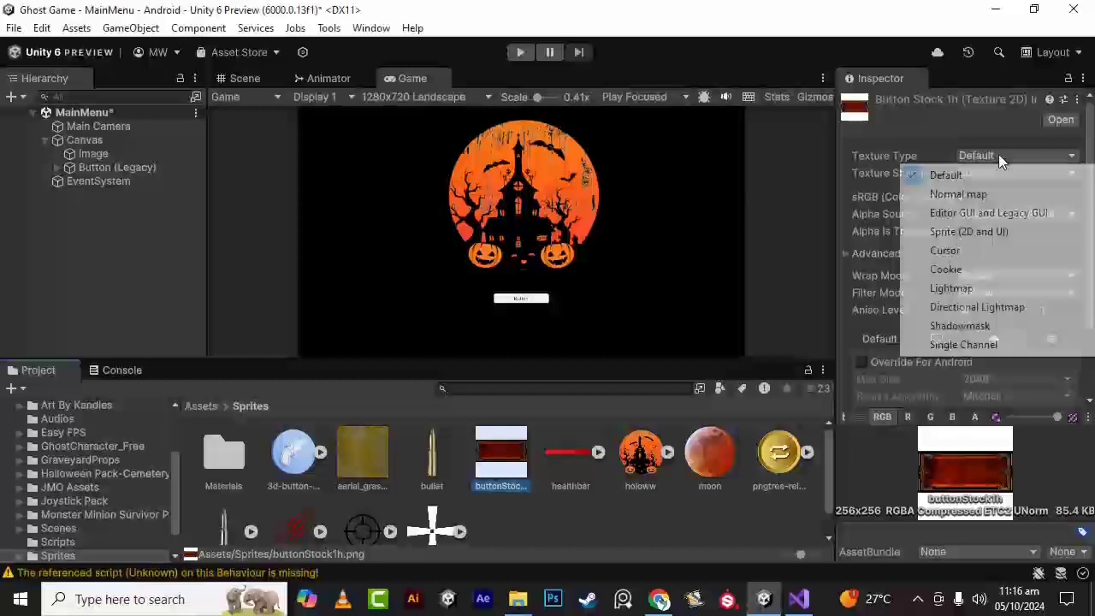
pyautogui.click(976, 233)
pyautogui.click(985, 197)
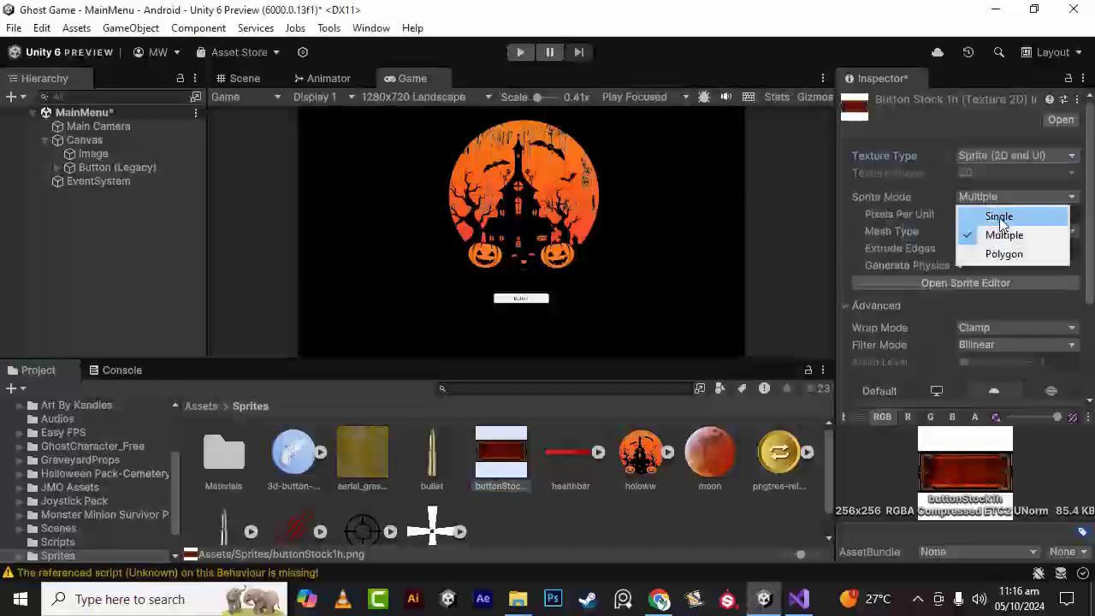
pyautogui.click(992, 214)
pyautogui.scroll(-2, 959, 268)
pyautogui.scroll(-2, 959, 267)
pyautogui.click(1060, 391)
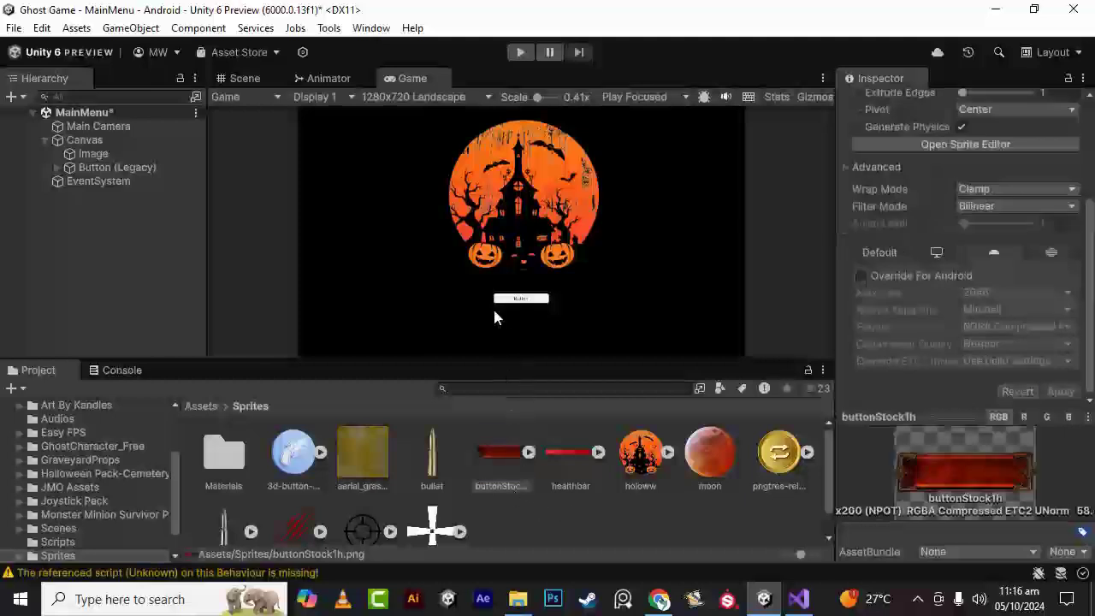
# Assign the buttonStock1h sprite as the legacy button's source image
pyautogui.click(93, 167)
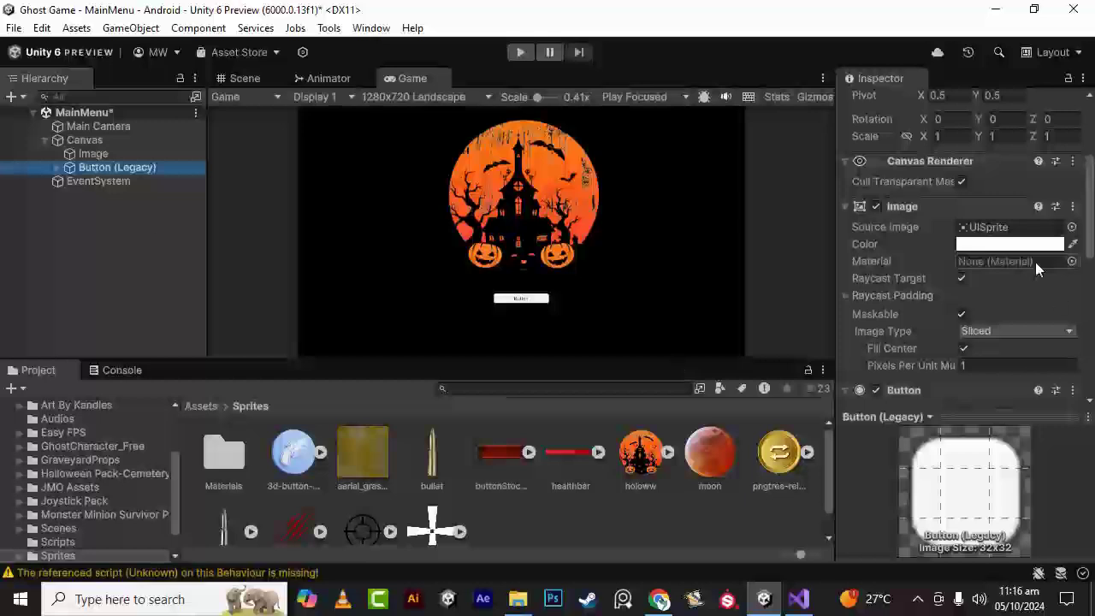
pyautogui.moveTo(517, 450); pyautogui.dragTo(990, 236)
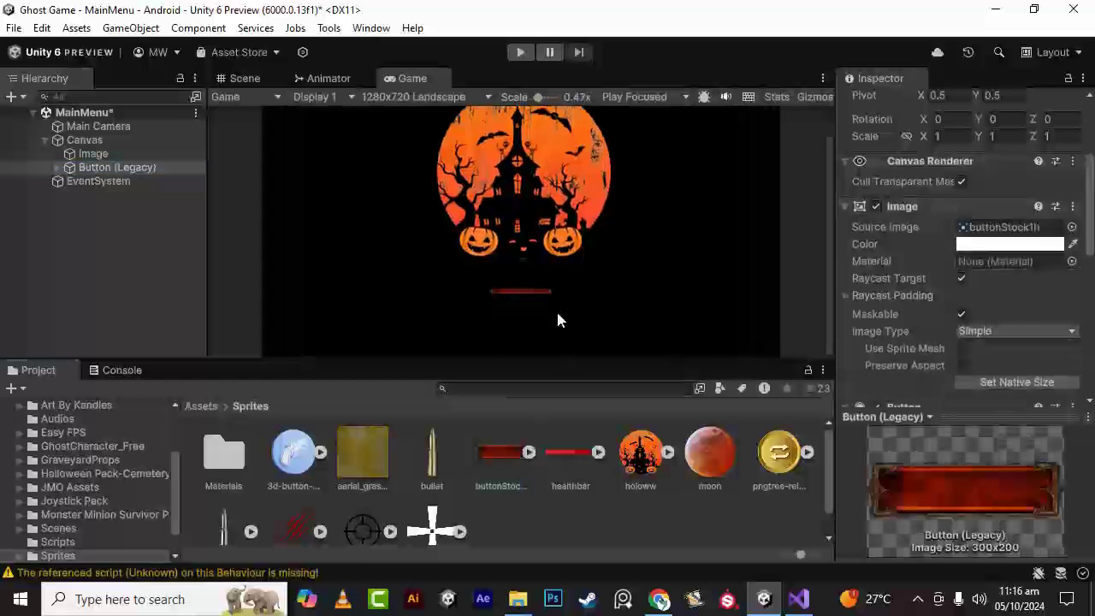
# Set the button's image to its native size and delete the button's built-in text child
pyautogui.click(1018, 382)
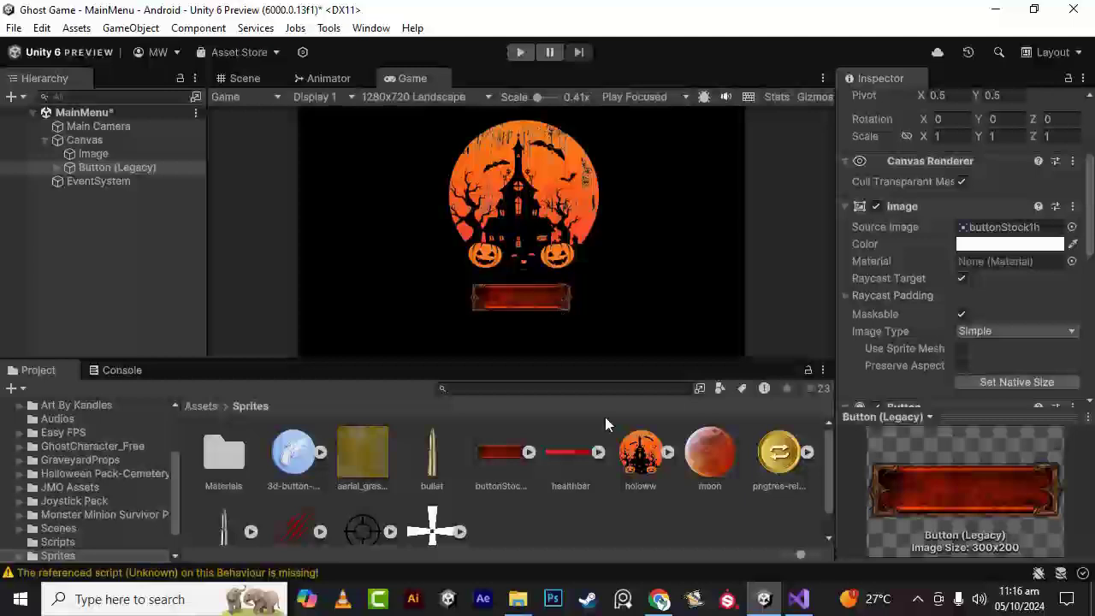
pyautogui.click(56, 167)
pyautogui.click(125, 181)
pyautogui.press('Delete')
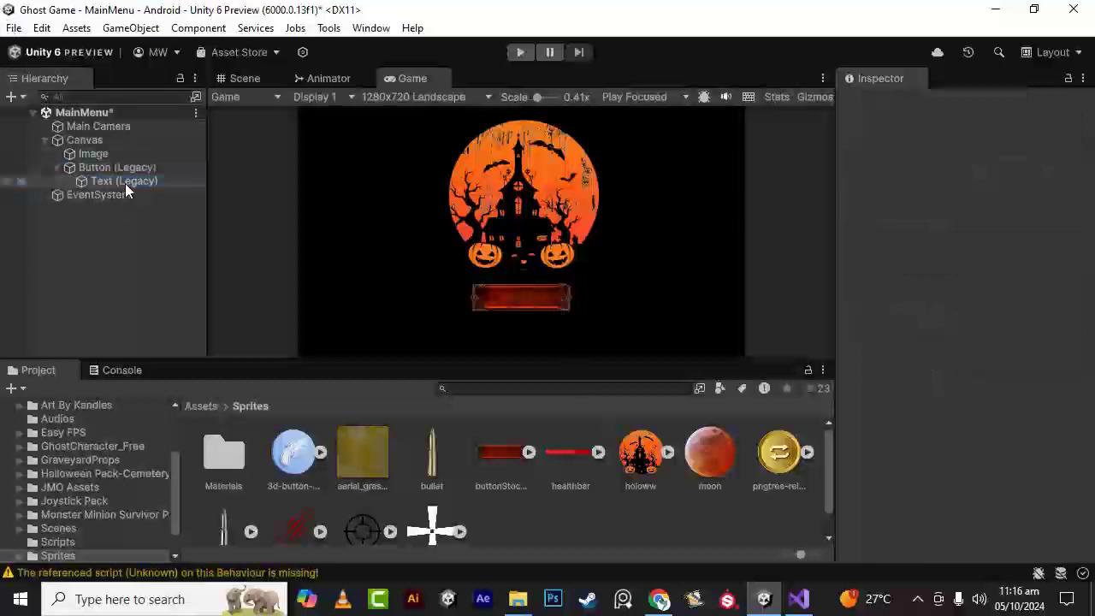
# Rename the legacy button as PlayButton
pyautogui.click(109, 165)
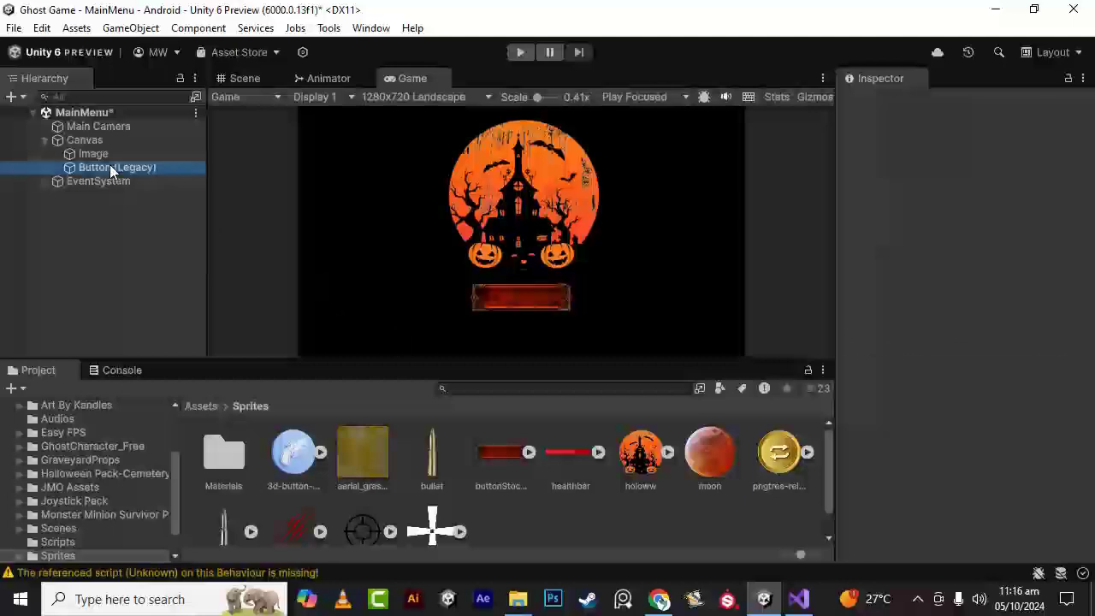
pyautogui.click(975, 103)
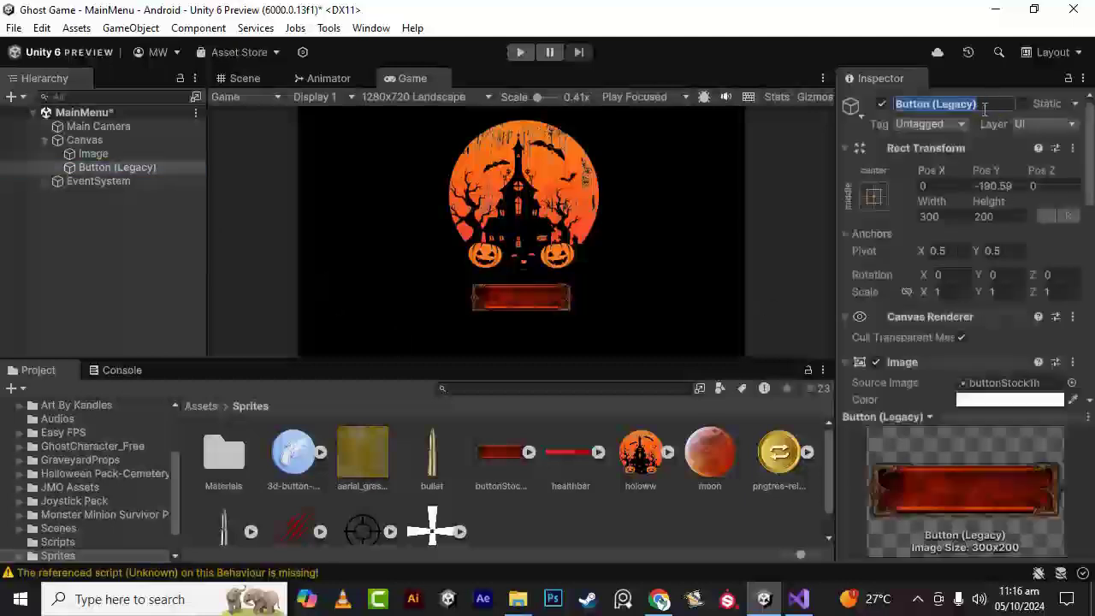
pyautogui.write('Play')
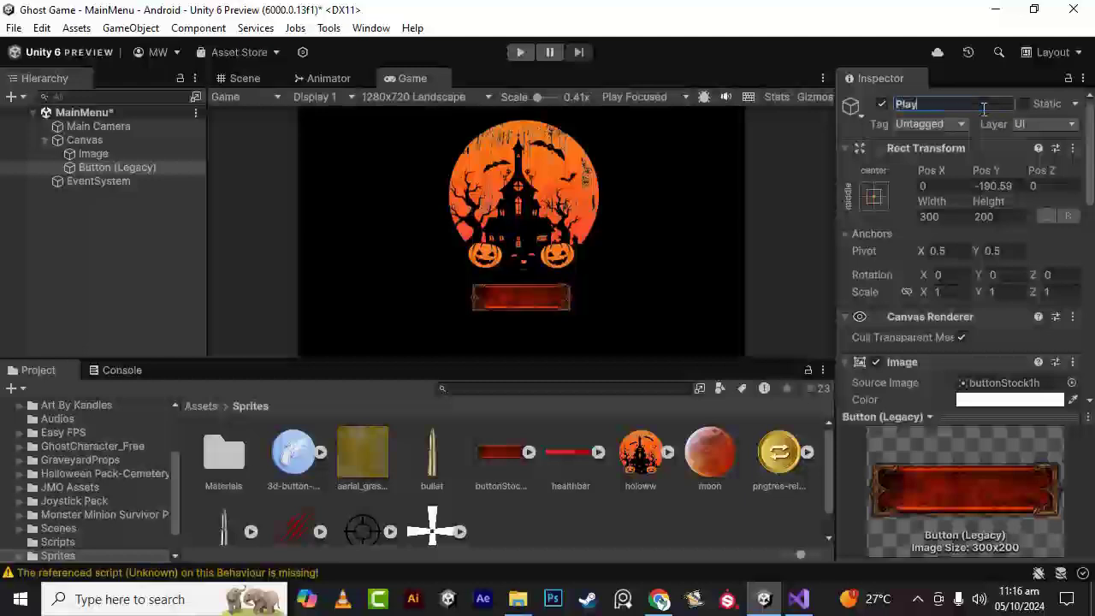
pyautogui.press('Return')
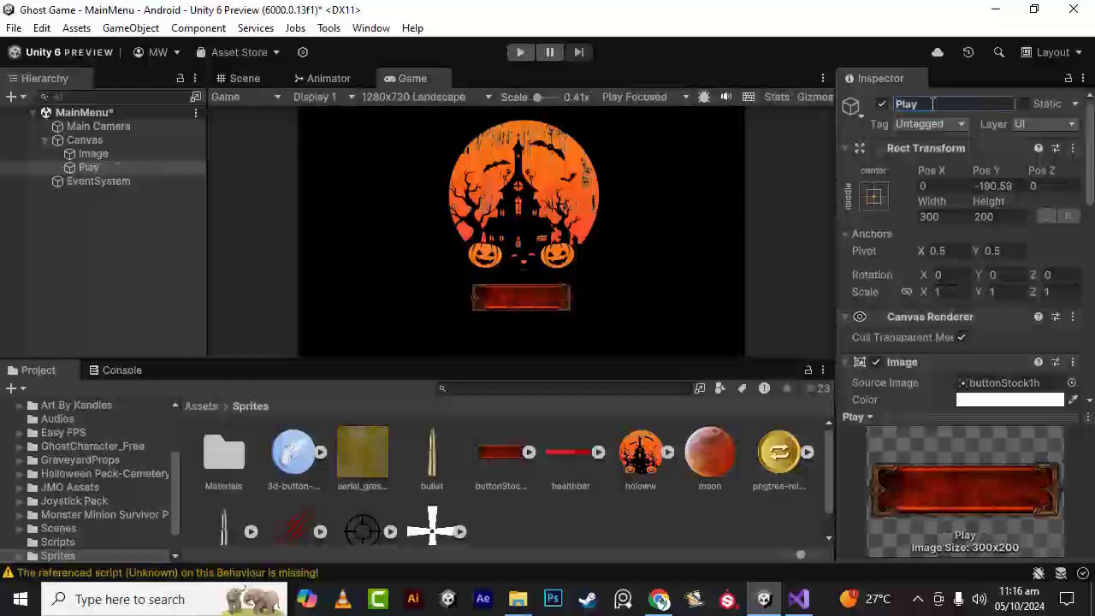
pyautogui.click(952, 105)
pyautogui.write('Button')
pyautogui.press('Return')
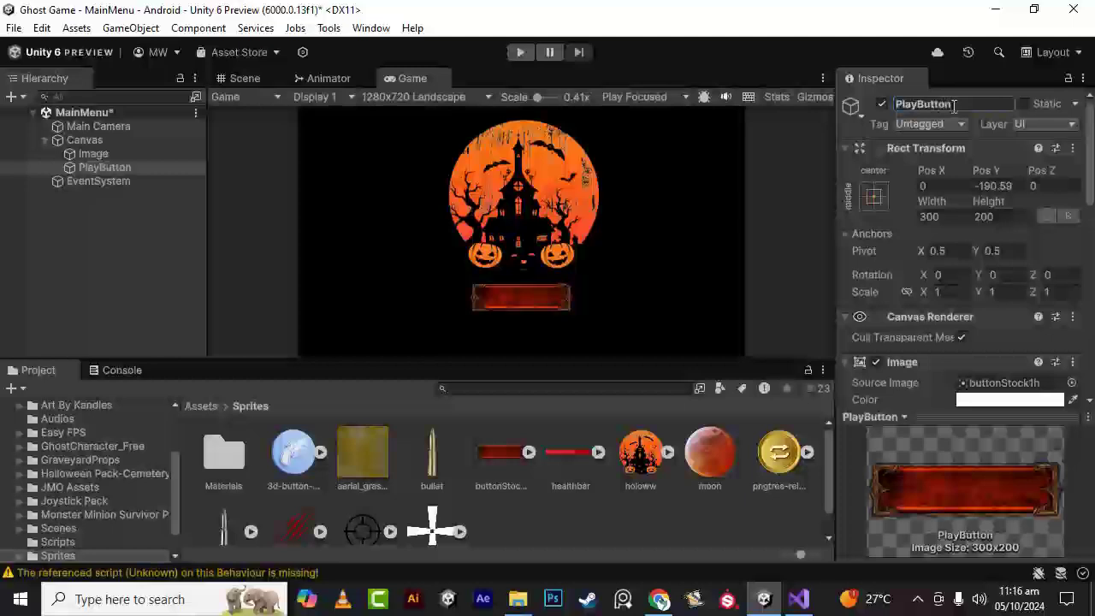
# Add a legacy UI Text as a child of the Canvas and name it play
pyautogui.rightClick(77, 142)
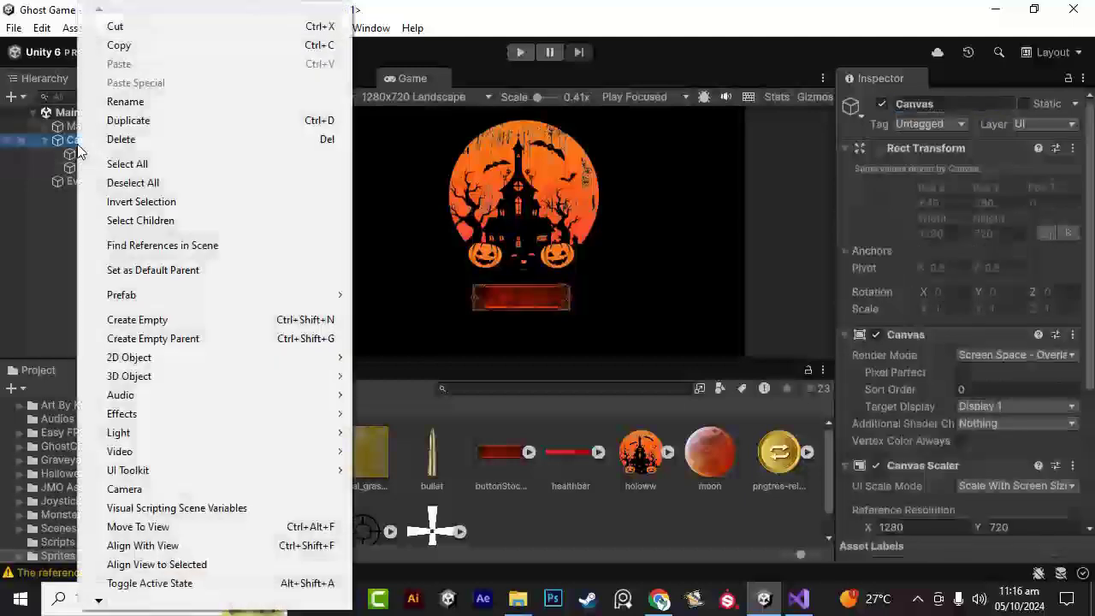
pyautogui.moveTo(94, 599)
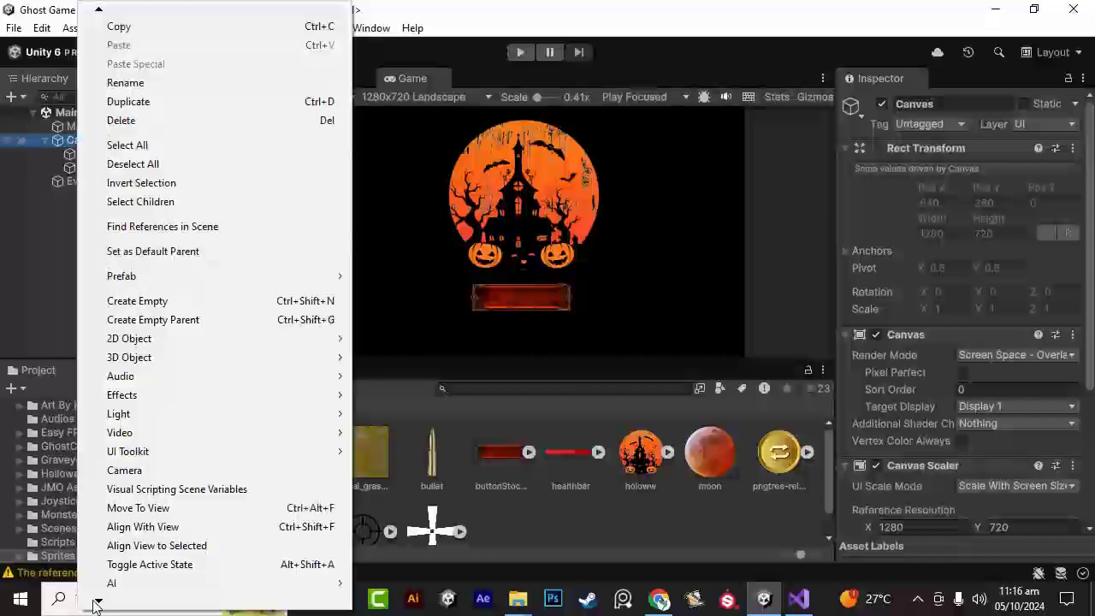
pyautogui.moveTo(137, 552)
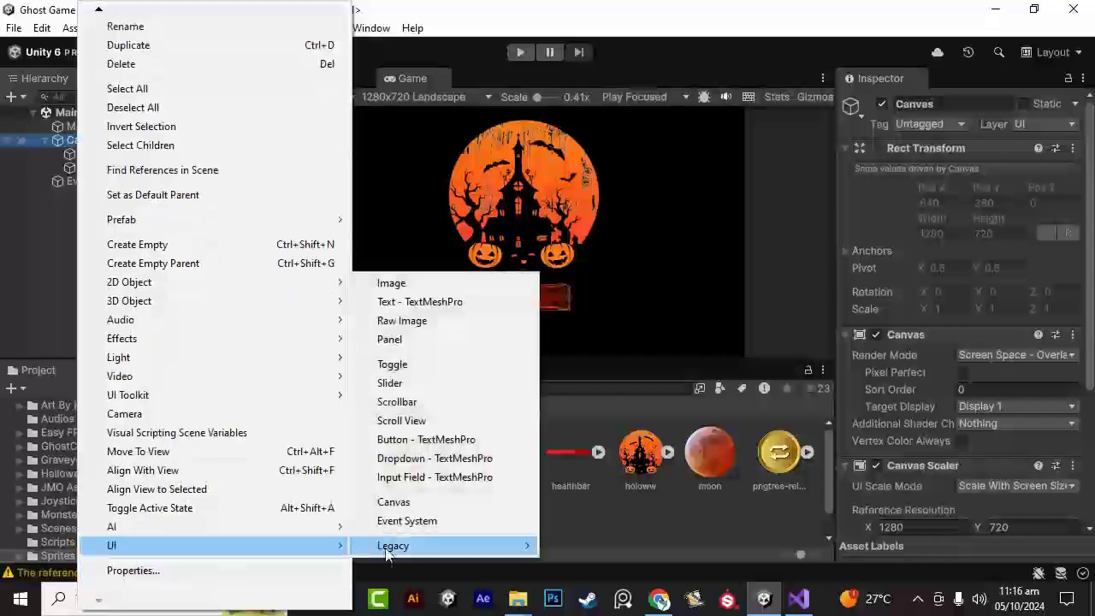
pyautogui.moveTo(476, 553)
pyautogui.click(592, 546)
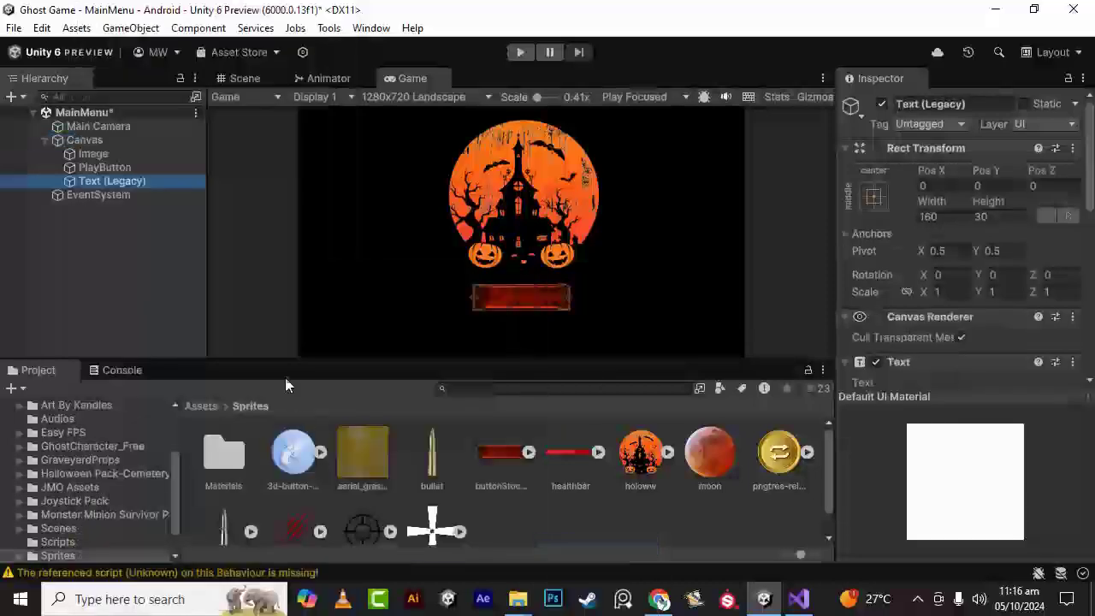
pyautogui.click(983, 108)
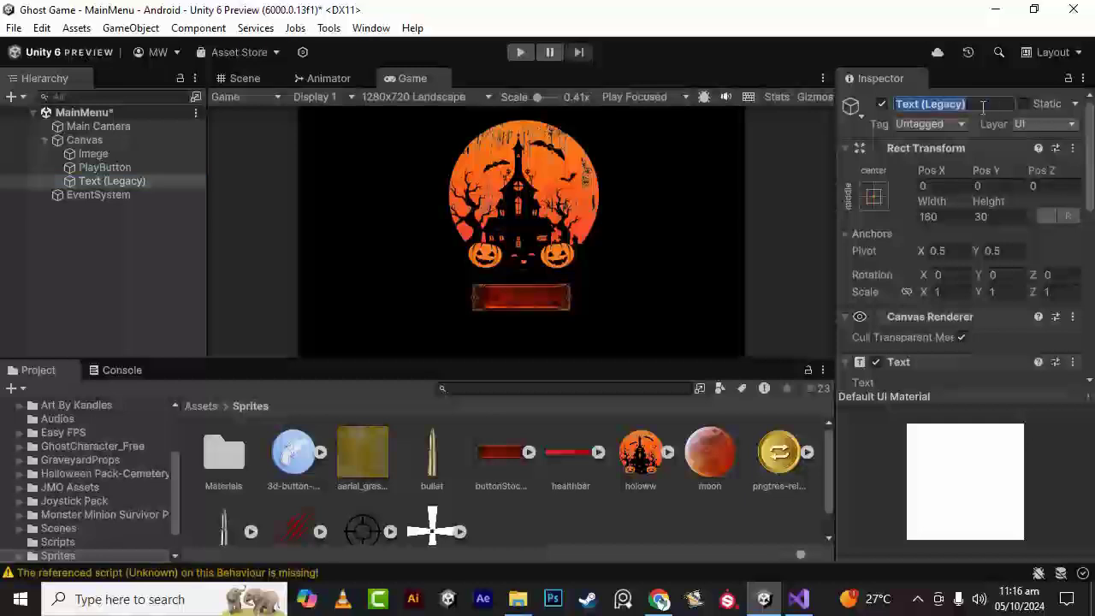
pyautogui.write('play')
pyautogui.press('Return')
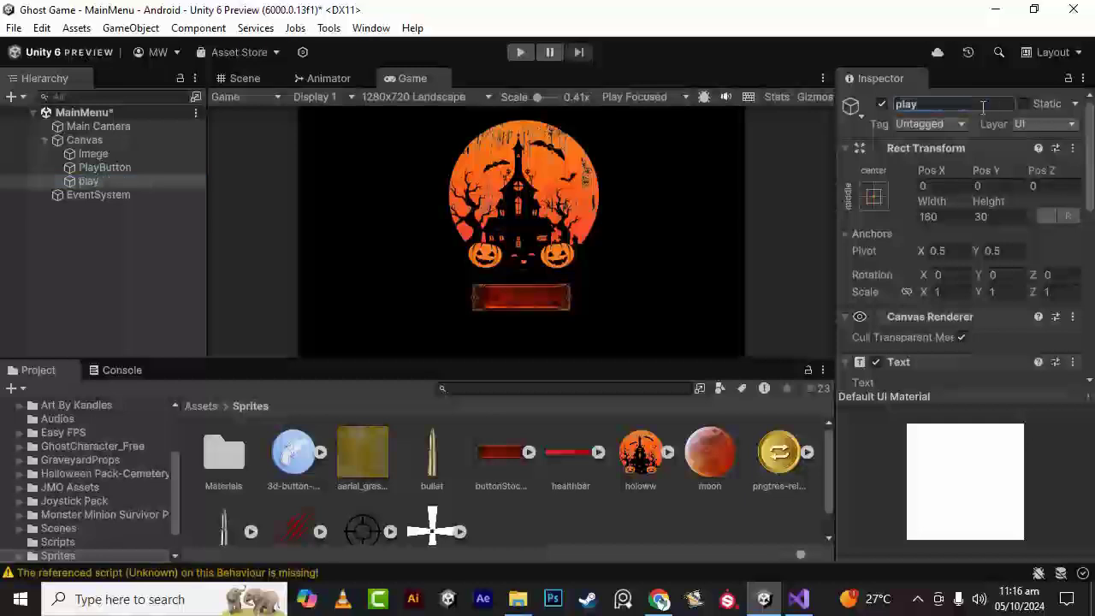
# Replace the play object's default text with PLAY
pyautogui.scroll(-5, 976, 309)
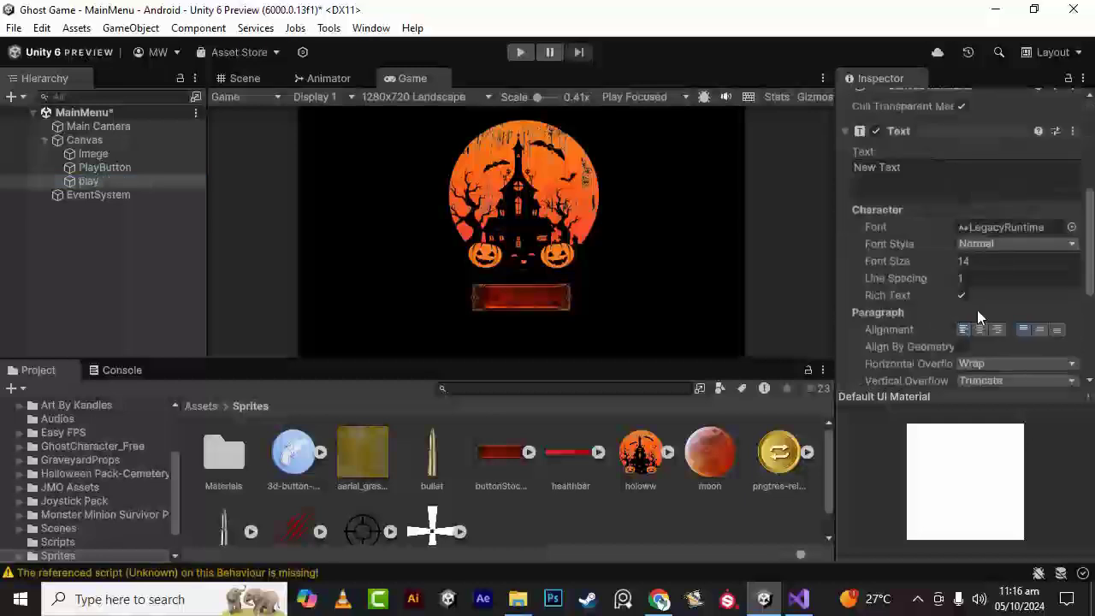
pyautogui.click(935, 173)
pyautogui.write('Pl')
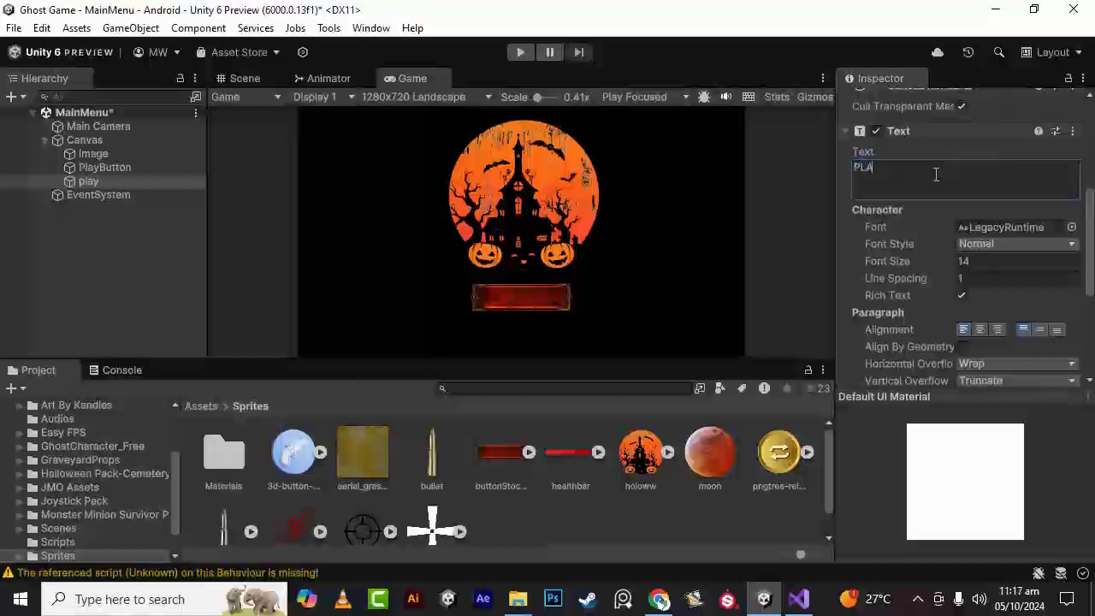
pyautogui.click(133, 278)
pyautogui.click(92, 181)
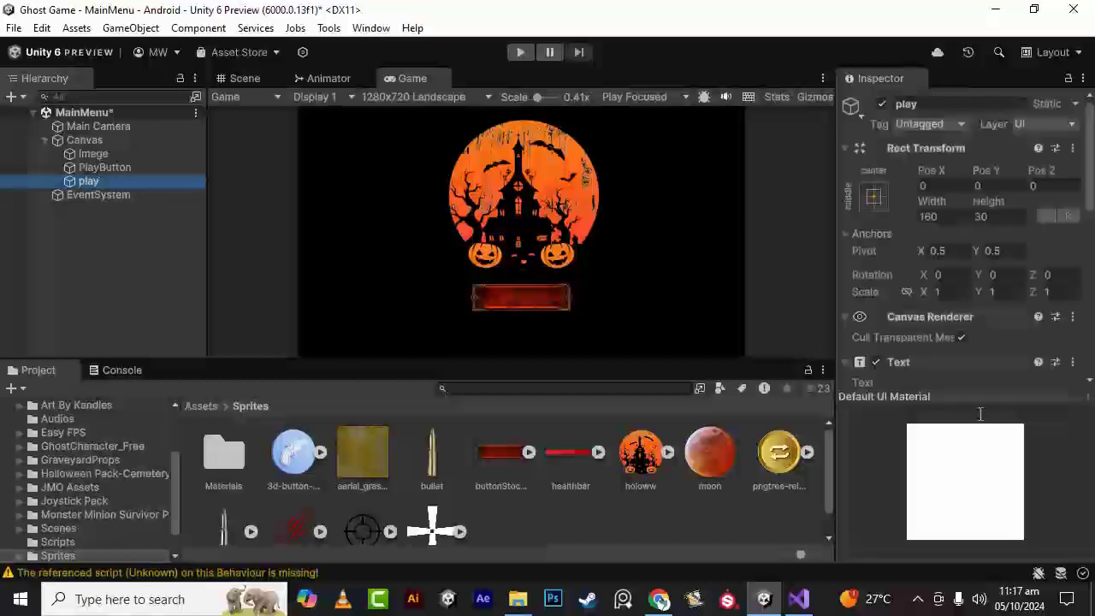
# Set the play text's color to white (FFFFFF)
pyautogui.scroll(-4, 941, 293)
pyautogui.scroll(-4, 988, 293)
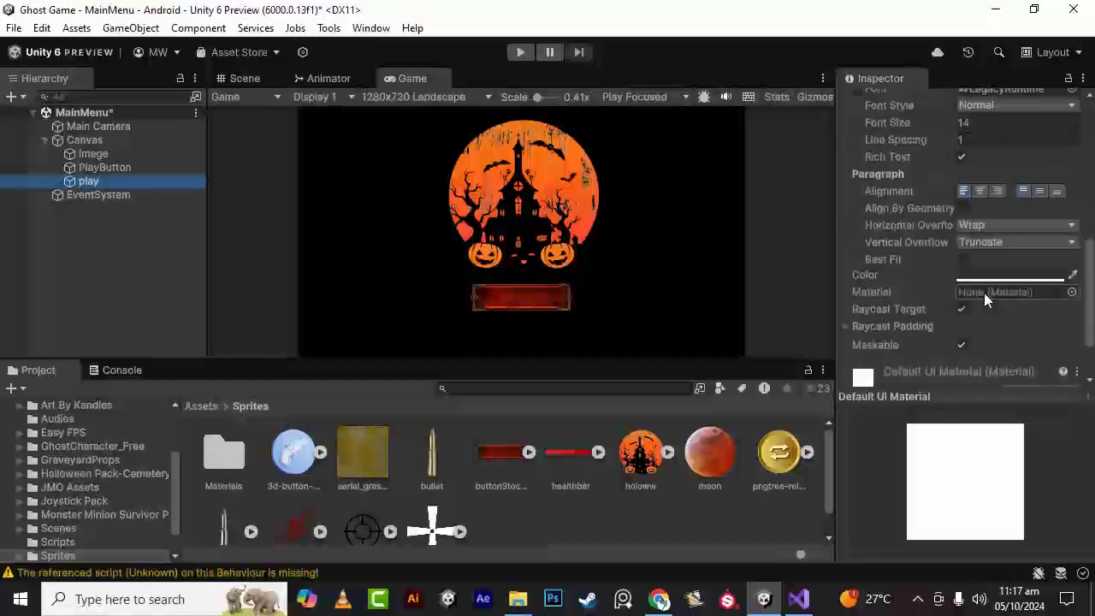
pyautogui.click(991, 274)
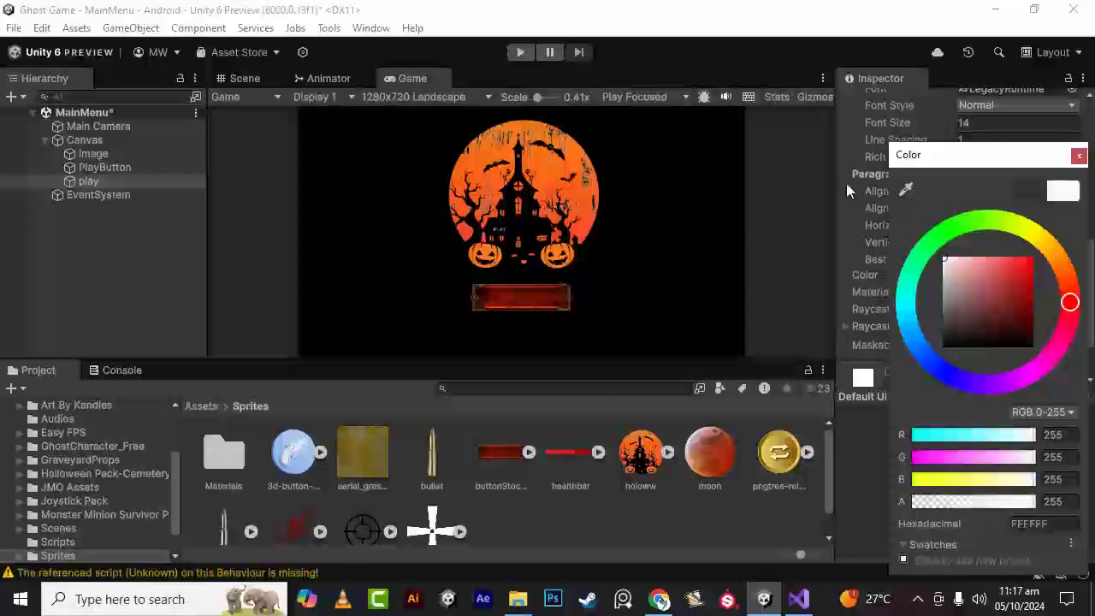
pyautogui.click(1078, 156)
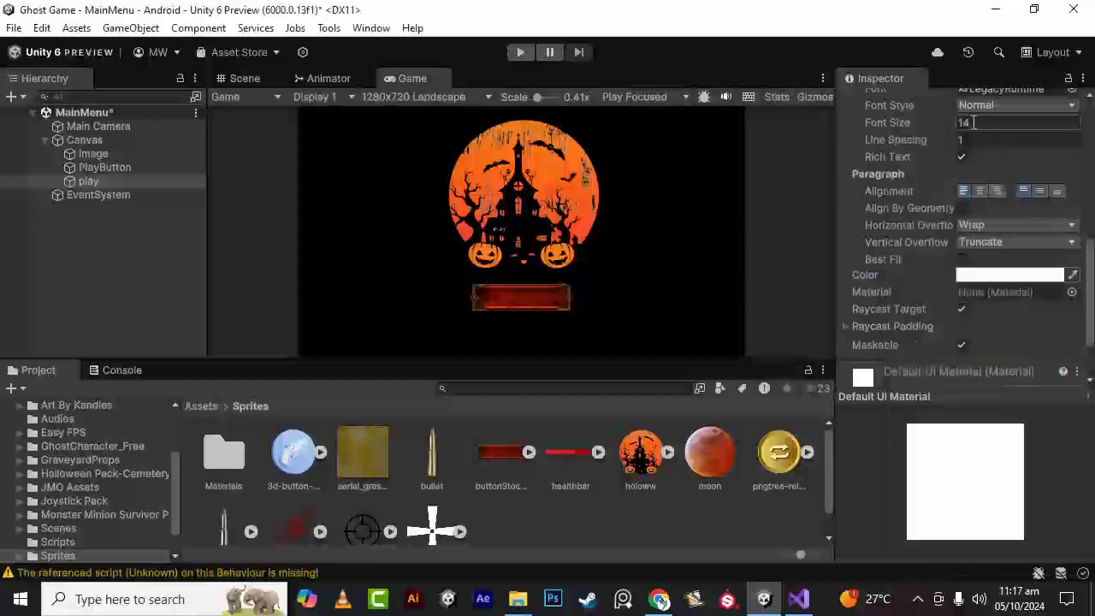
# Set the play text's font size to 29 and both its horizontal and vertical overflow to Overflow
pyautogui.moveTo(952, 120)
pyautogui.mouseDown()
pyautogui.moveTo(1051, 141)
pyautogui.moveTo(958, 130)
pyautogui.mouseUp()
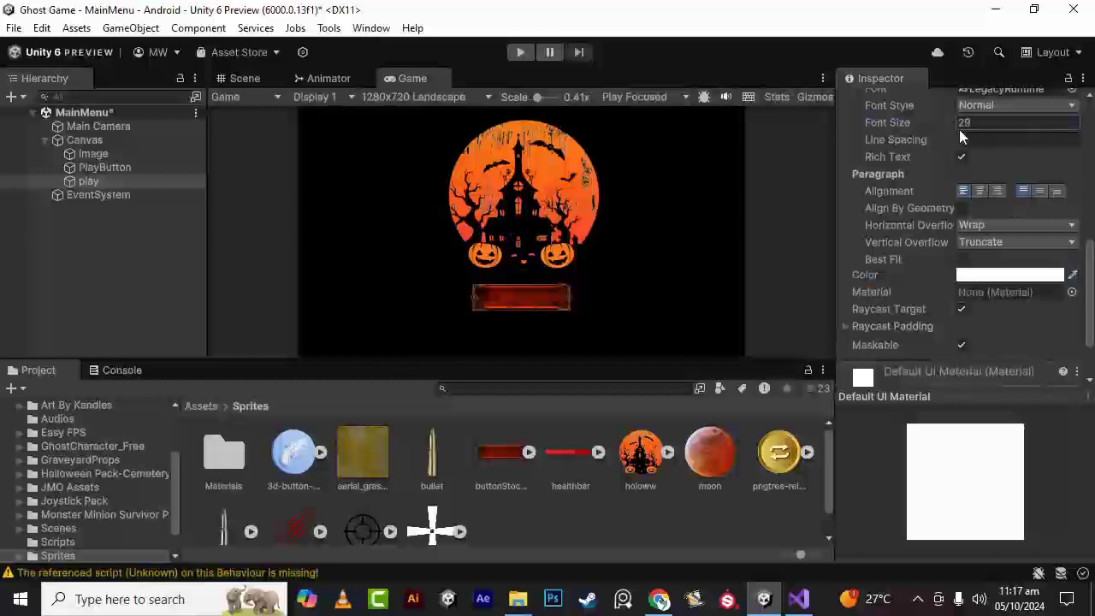
pyautogui.scroll(3, 1038, 195)
pyautogui.scroll(-3, 1004, 219)
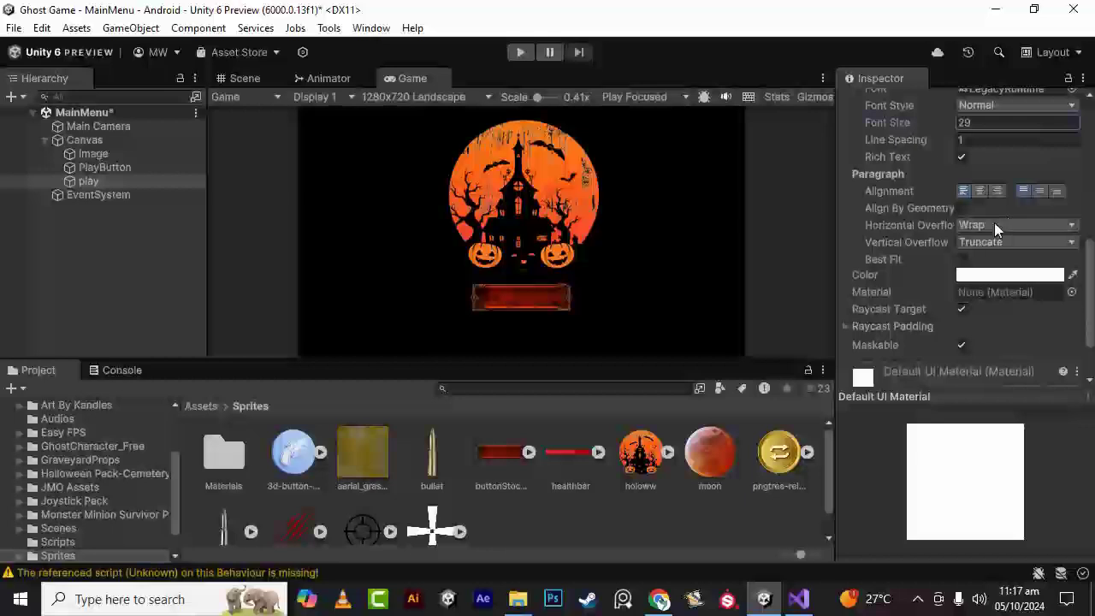
pyautogui.click(994, 224)
pyautogui.click(994, 261)
pyautogui.click(993, 243)
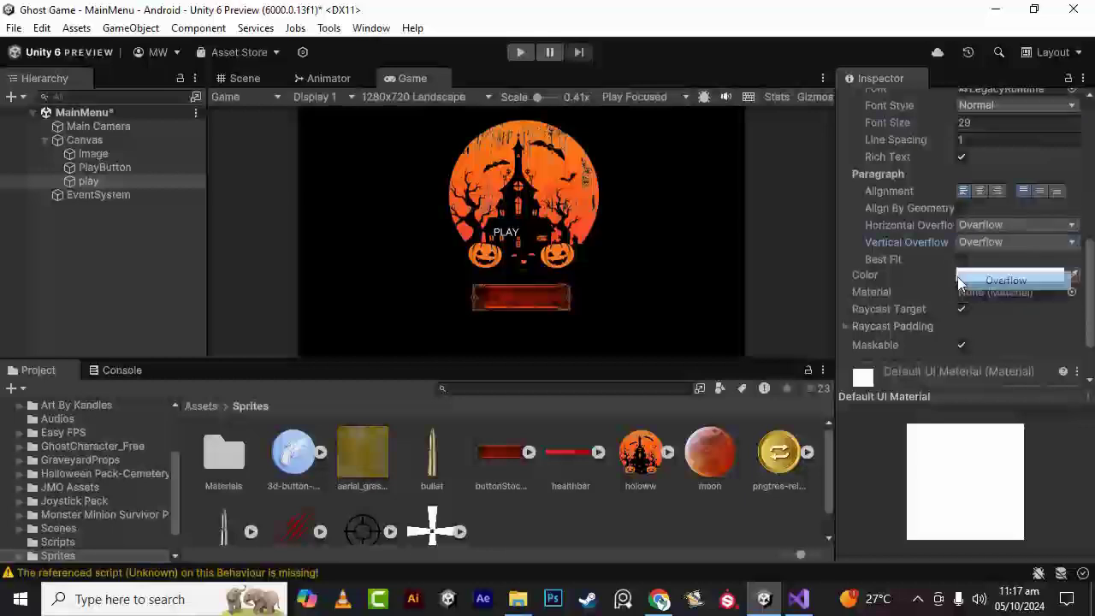
pyautogui.click(1003, 281)
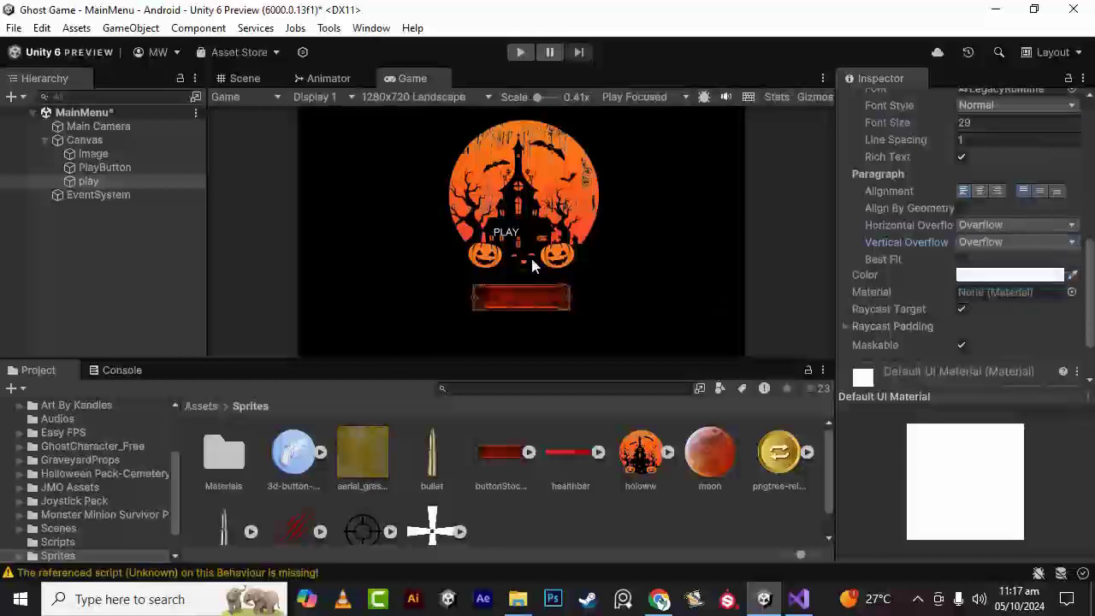
# Center the play text's alignment horizontally and vertically, and move it onto the button at Pos Y about -186
pyautogui.click(979, 191)
pyautogui.click(1038, 192)
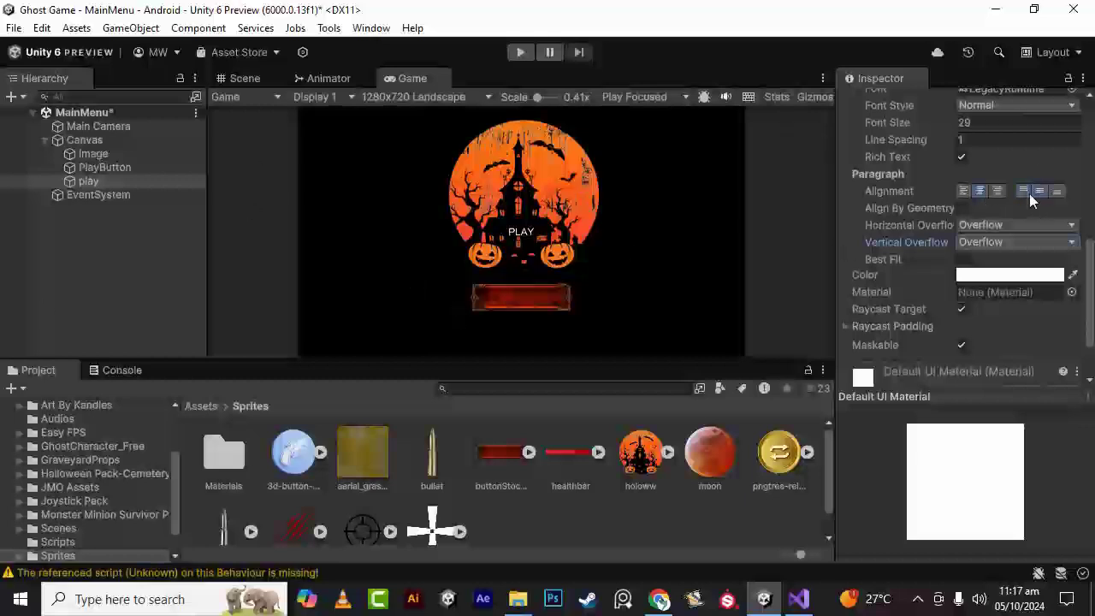
pyautogui.scroll(8, 1031, 193)
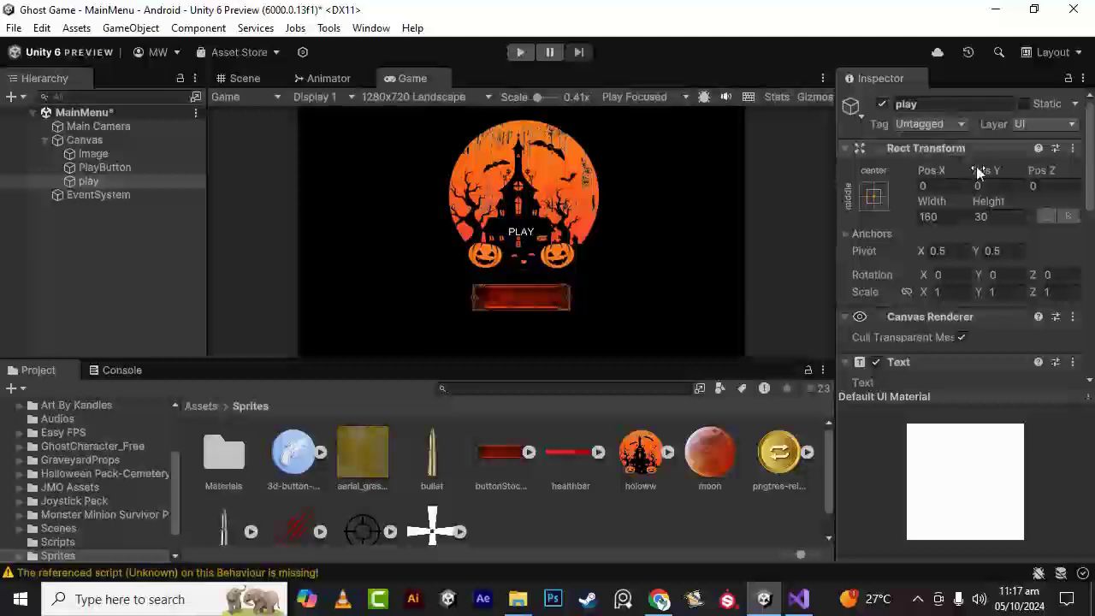
pyautogui.moveTo(982, 171); pyautogui.dragTo(389, 501)
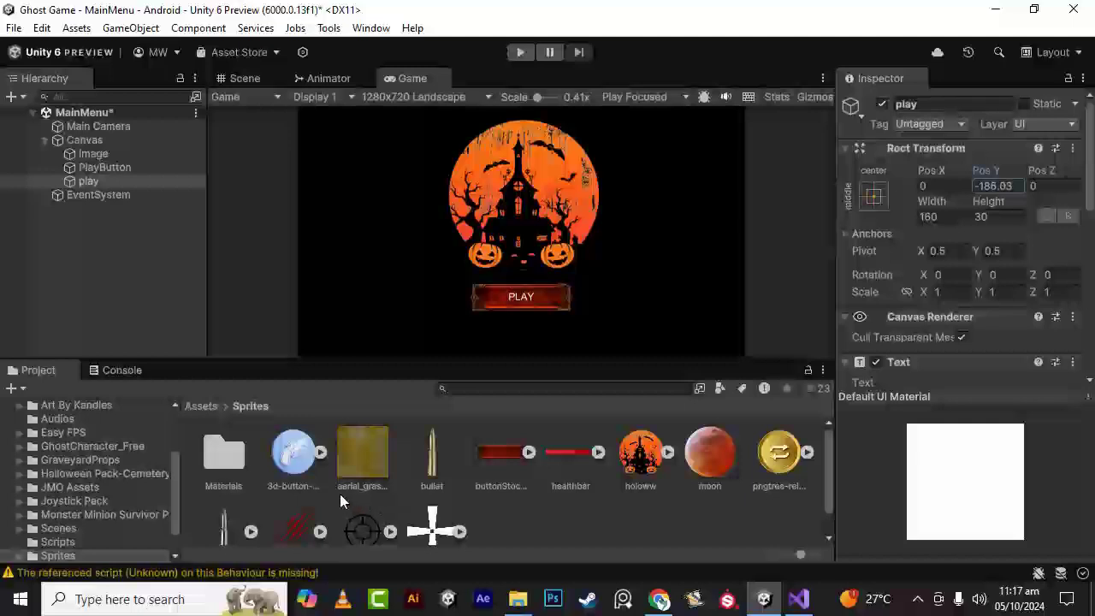
pyautogui.scroll(-6, 1076, 239)
pyautogui.scroll(3, 1069, 282)
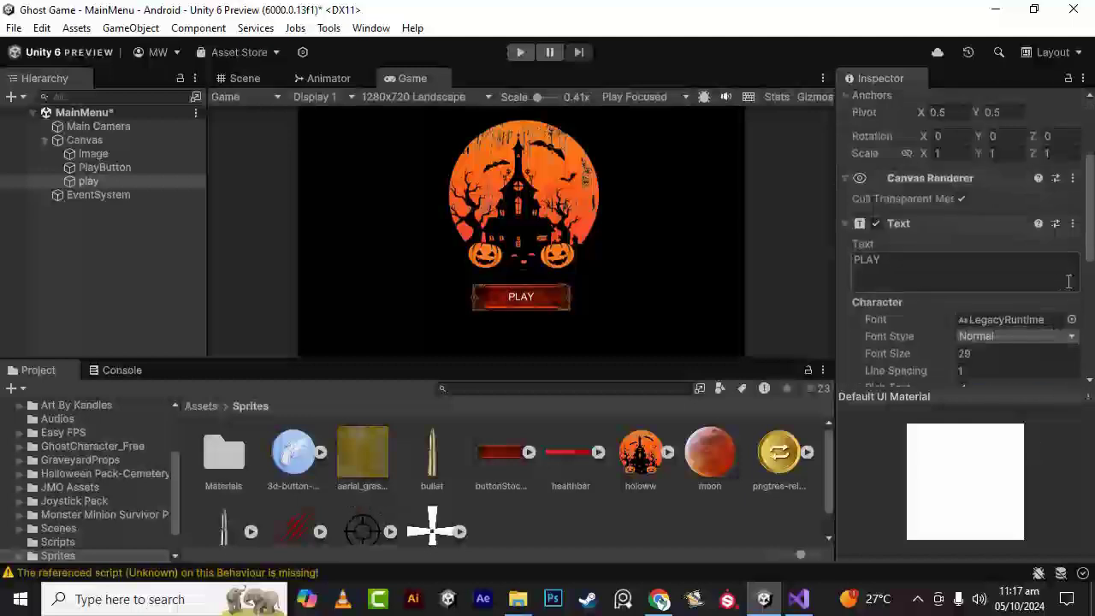
pyautogui.click(1071, 320)
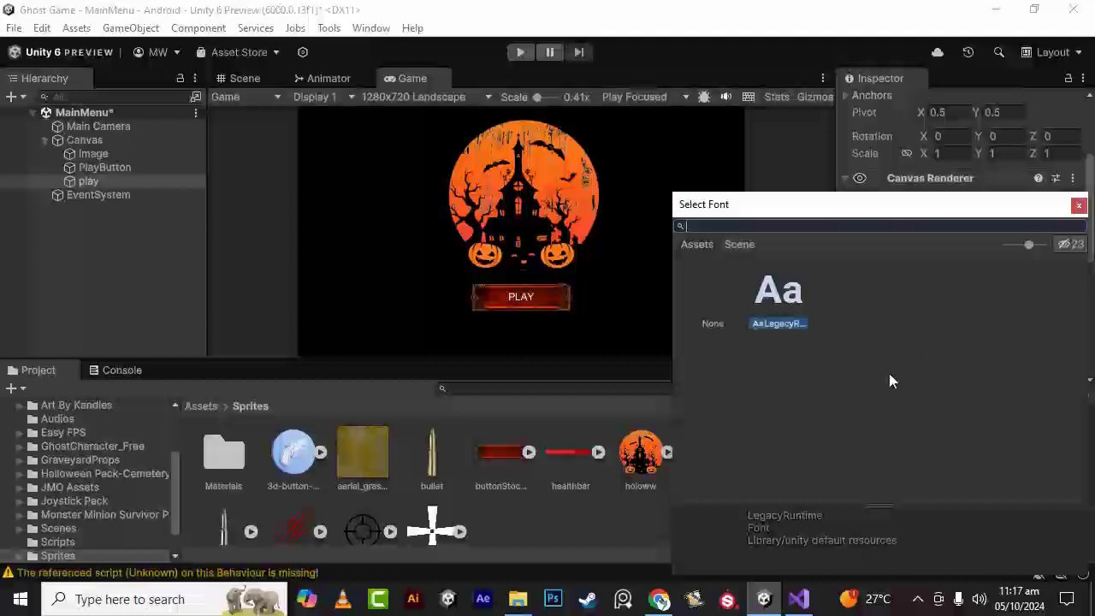
pyautogui.click(1079, 206)
# Set the play text's font style to Bold and its font size to 36
pyautogui.scroll(-3, 923, 308)
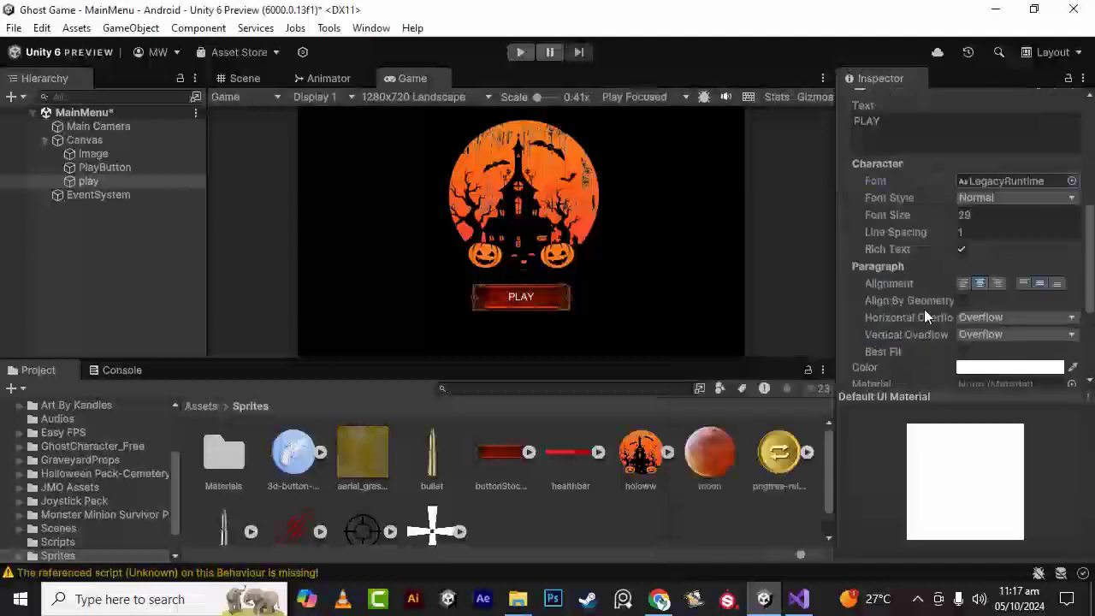
pyautogui.click(990, 197)
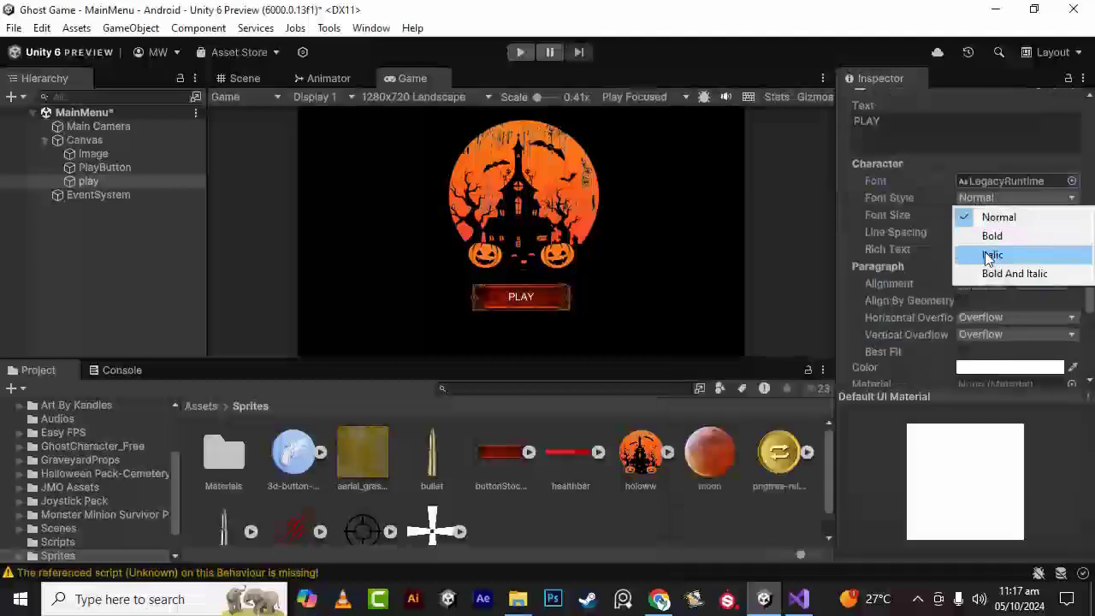
pyautogui.click(988, 237)
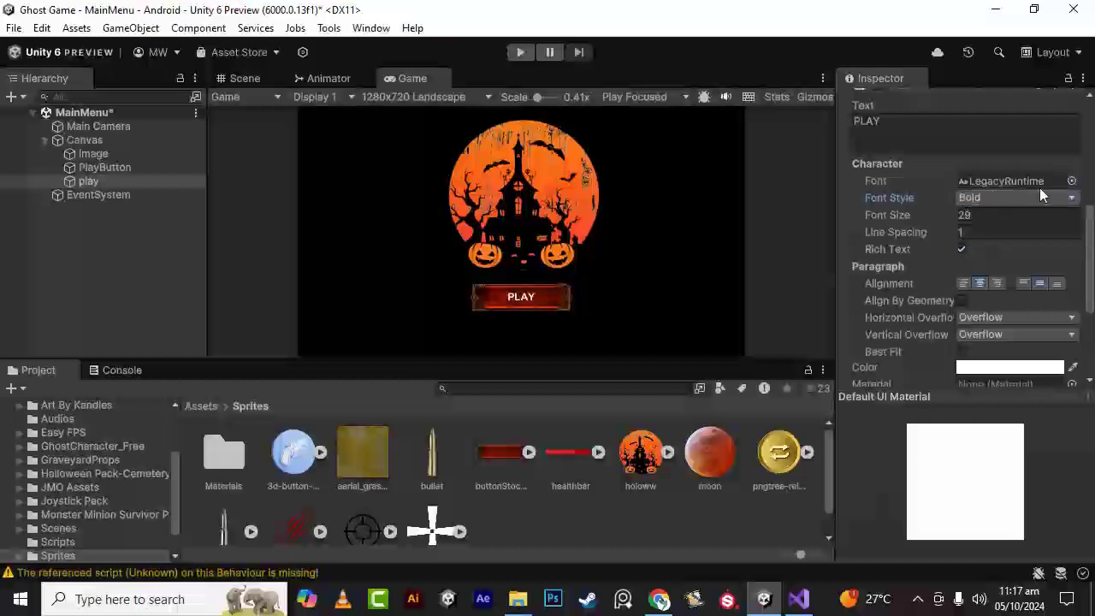
pyautogui.press('Tab')
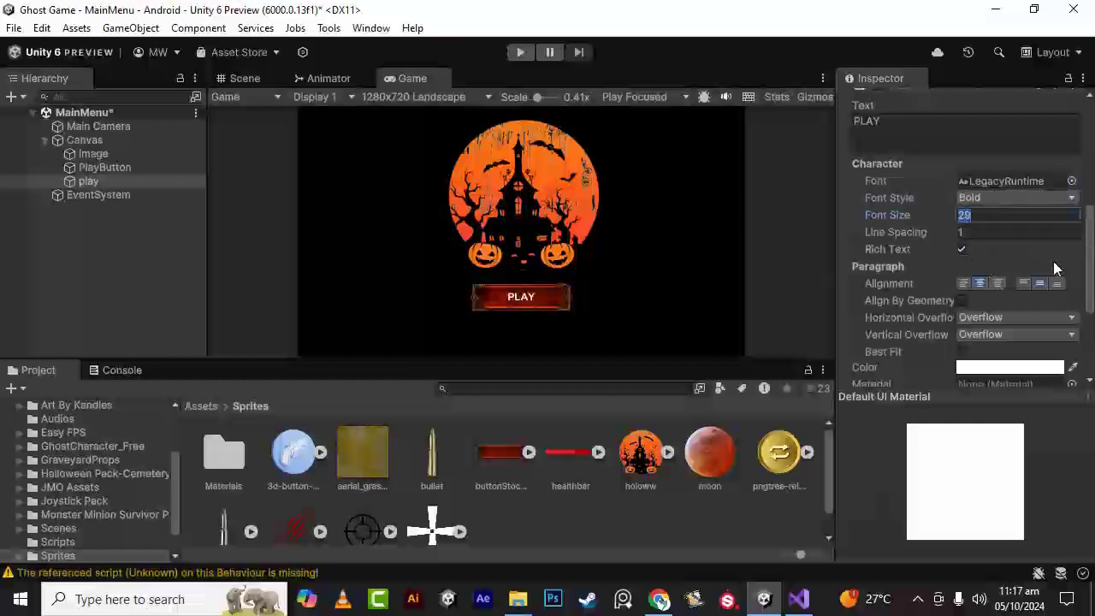
pyautogui.write('30')
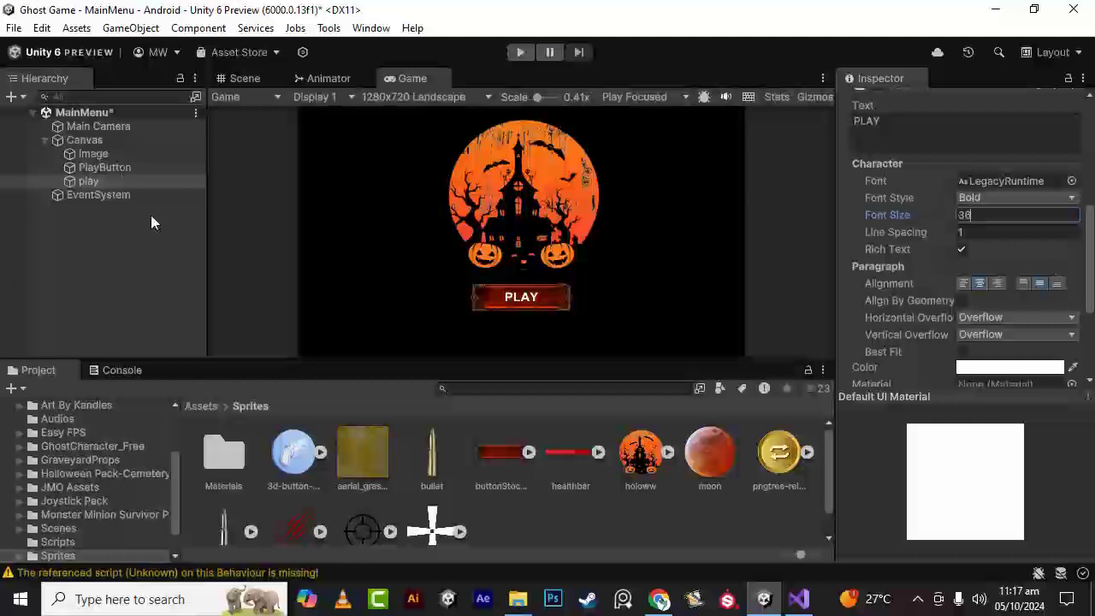
pyautogui.click(145, 248)
# Make the play text a child of PlayButton and select PlayButton
pyautogui.click(101, 182)
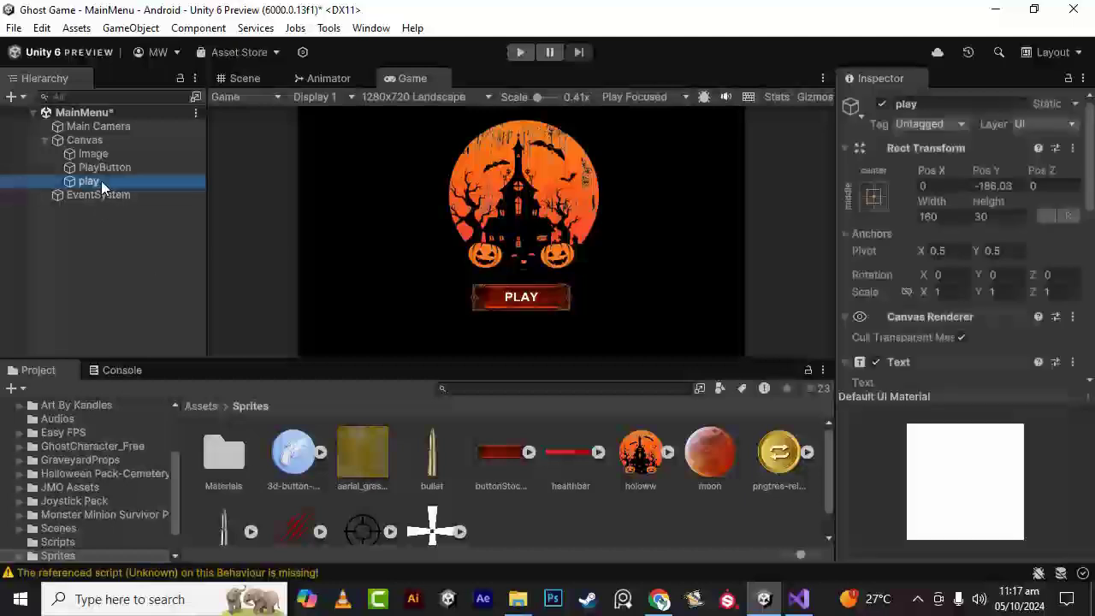
pyautogui.moveTo(101, 180); pyautogui.dragTo(125, 168)
pyautogui.click(130, 168)
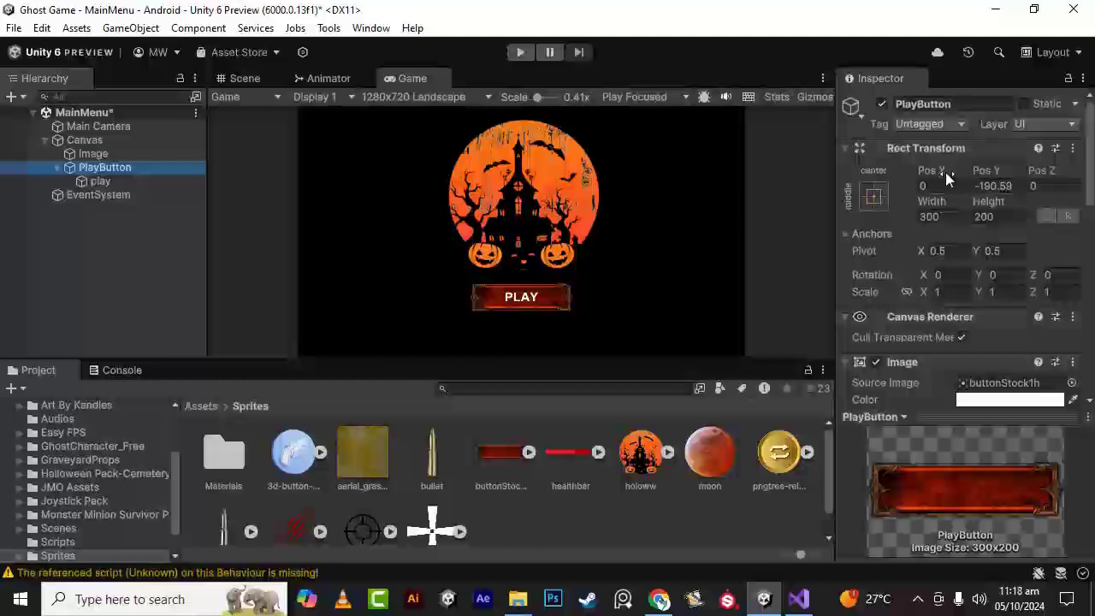
# Move PlayButton to Pos X about -174.5 and Pos Y about -205.9, and place a duplicate of it at Pos X about 188
pyautogui.moveTo(993, 174); pyautogui.dragTo(572, 226)
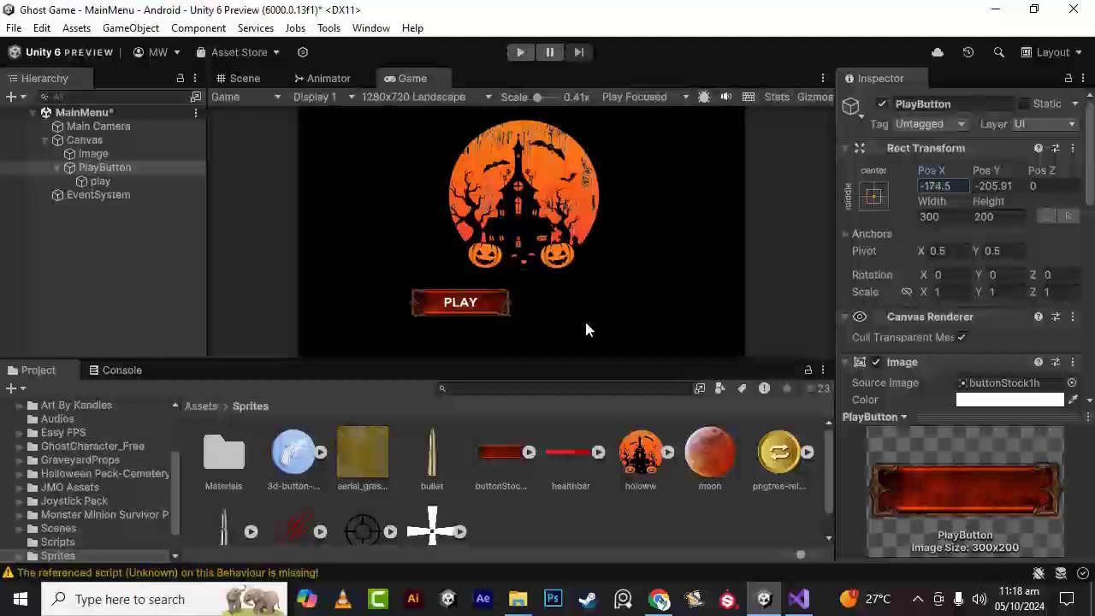
pyautogui.click(119, 169)
pyautogui.hotkey('ctrl', 'd')
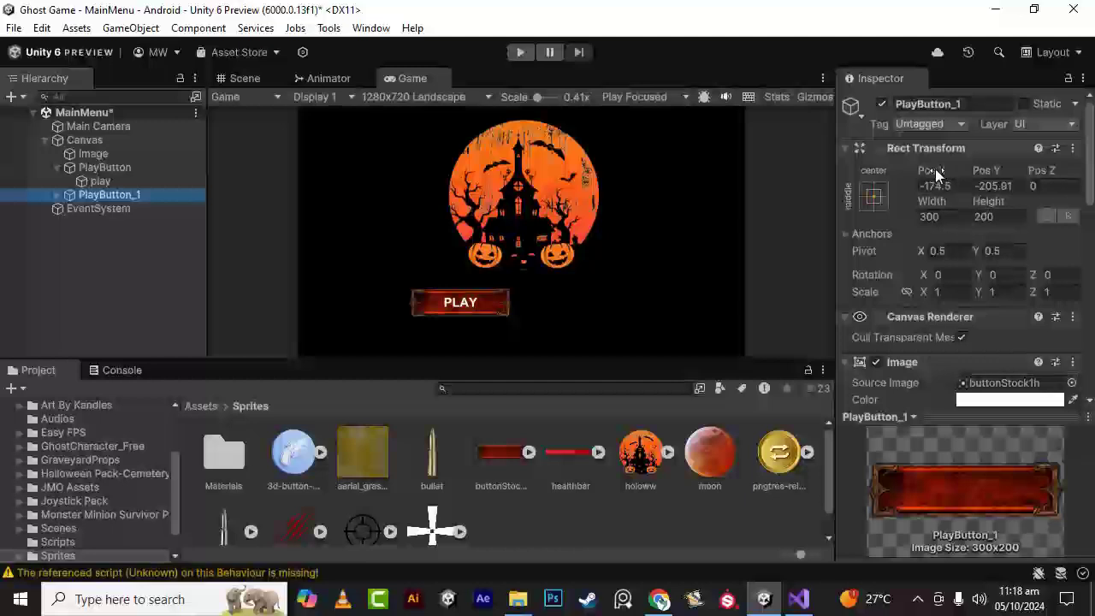
pyautogui.moveTo(935, 174); pyautogui.dragTo(359, 284)
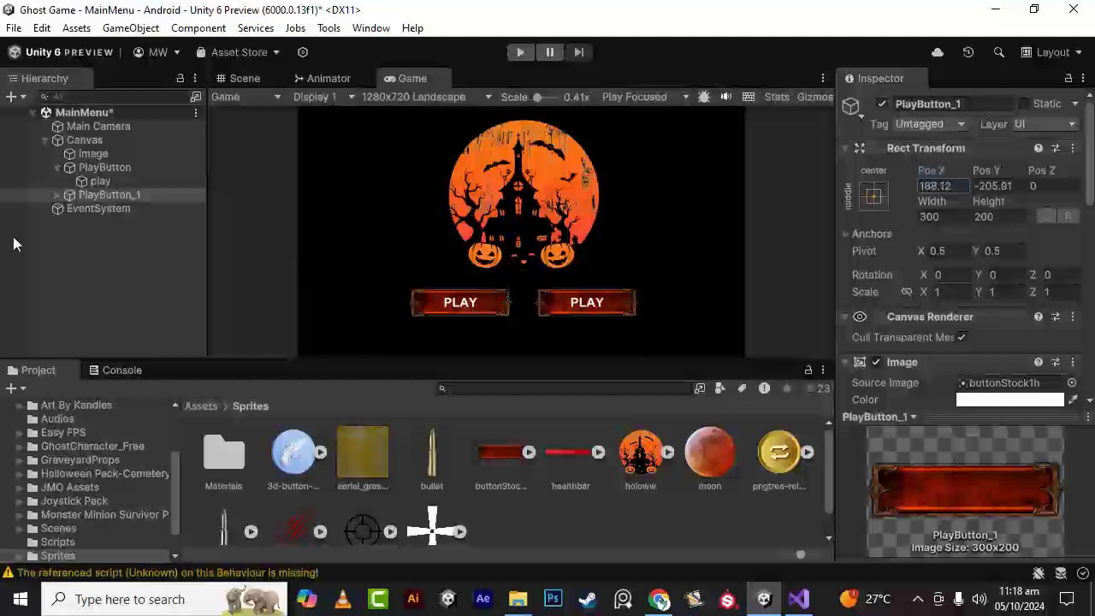
# Rename the duplicated button as QutiButton
pyautogui.click(975, 105)
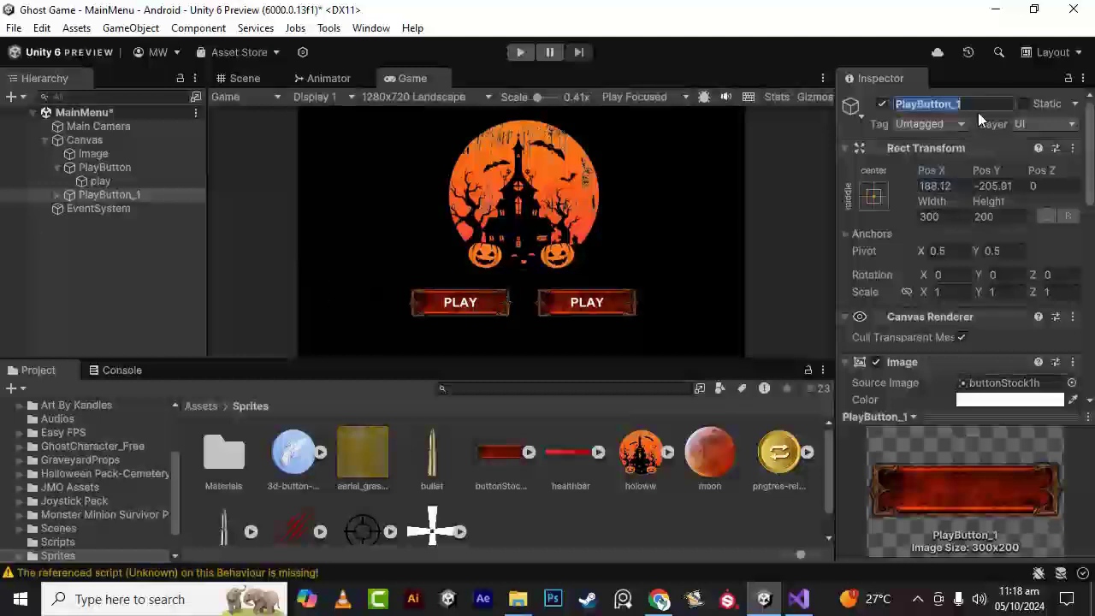
pyautogui.write('qUIT')
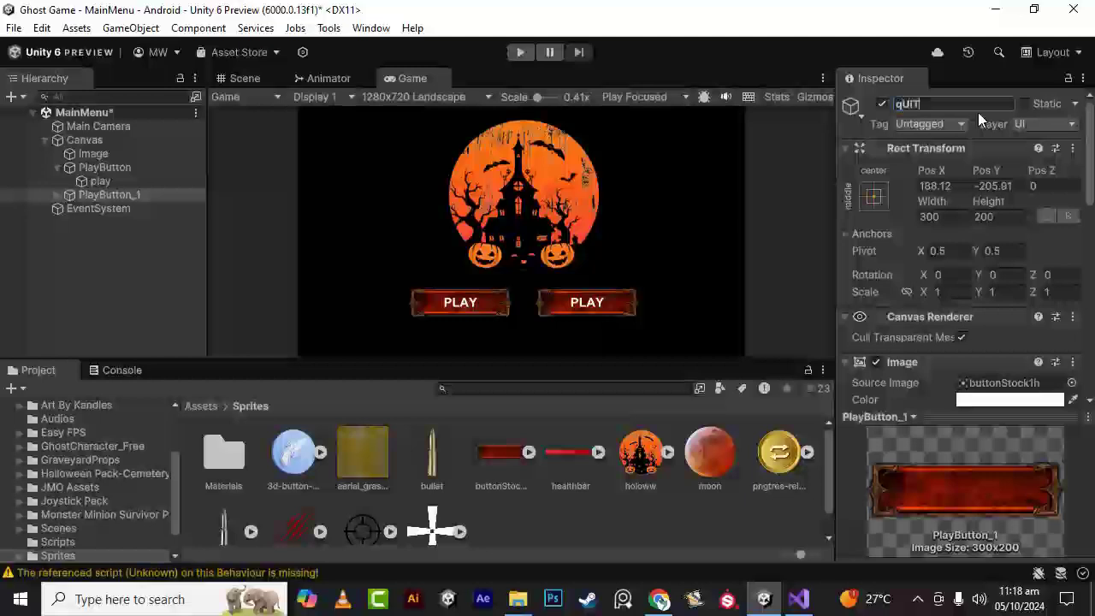
pyautogui.press('BackSpace')
pyautogui.press('BackSpace')
pyautogui.press('BackSpace')
pyautogui.press('BackSpace')
pyautogui.write('QUIT')
pyautogui.press('BackSpace')
pyautogui.press('BackSpace')
pyautogui.press('BackSpace')
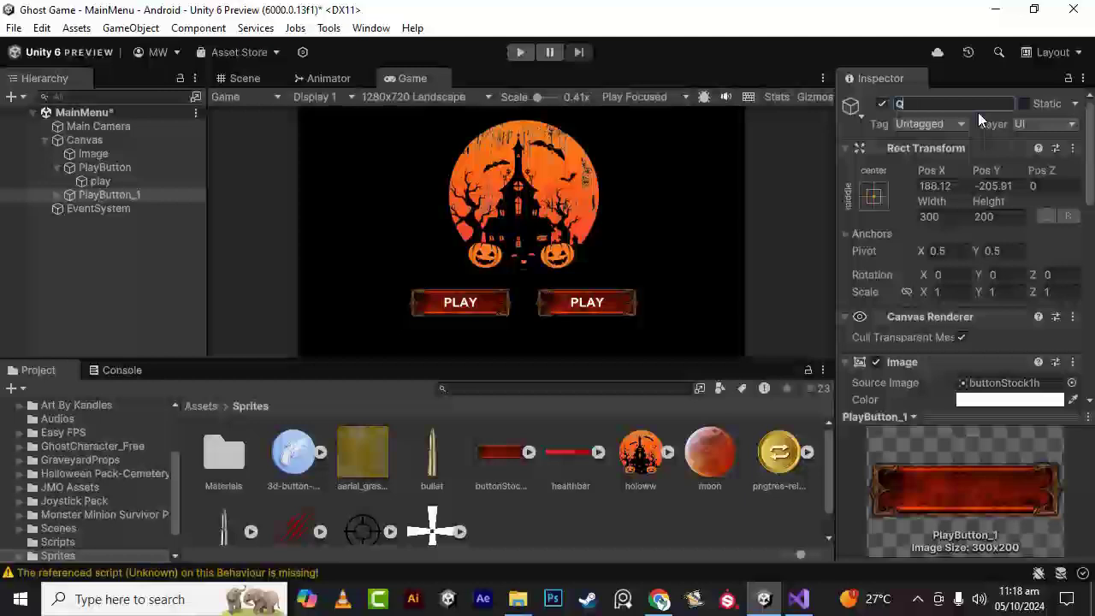
pyautogui.write('utiButton')
pyautogui.press('Return')
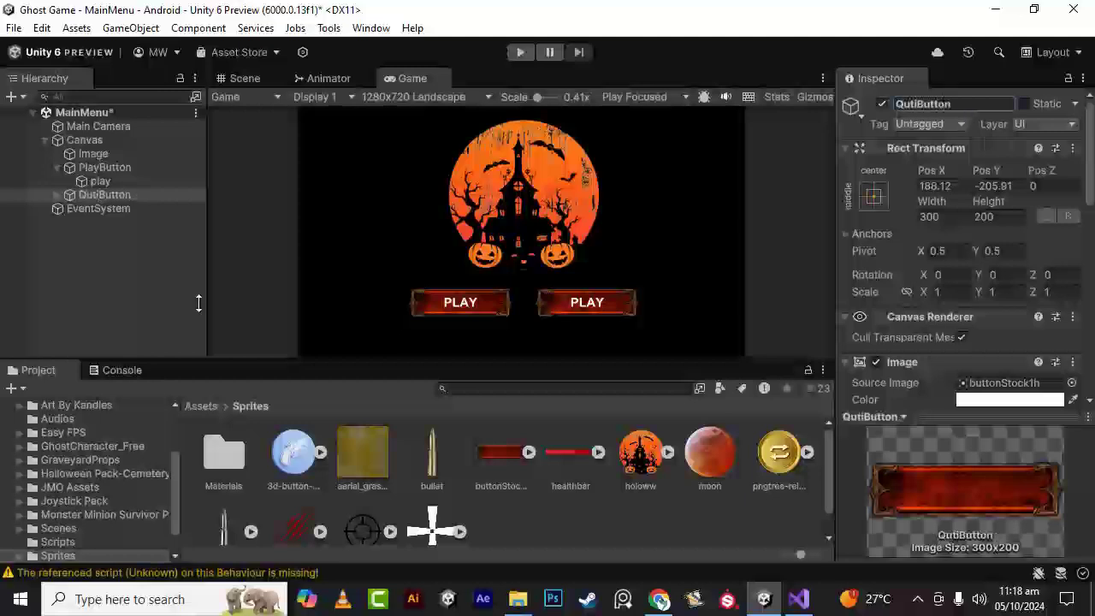
# Rename the duplicated button's child text object as quit and change its displayed text to QUIT
pyautogui.click(58, 195)
pyautogui.click(90, 208)
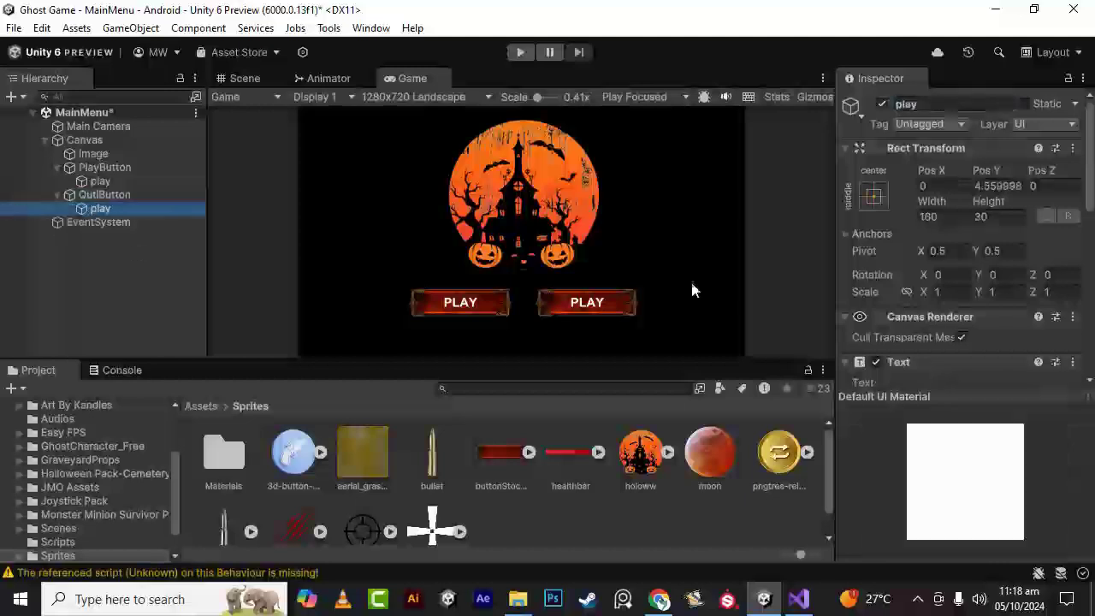
pyautogui.click(938, 103)
pyautogui.write('quit')
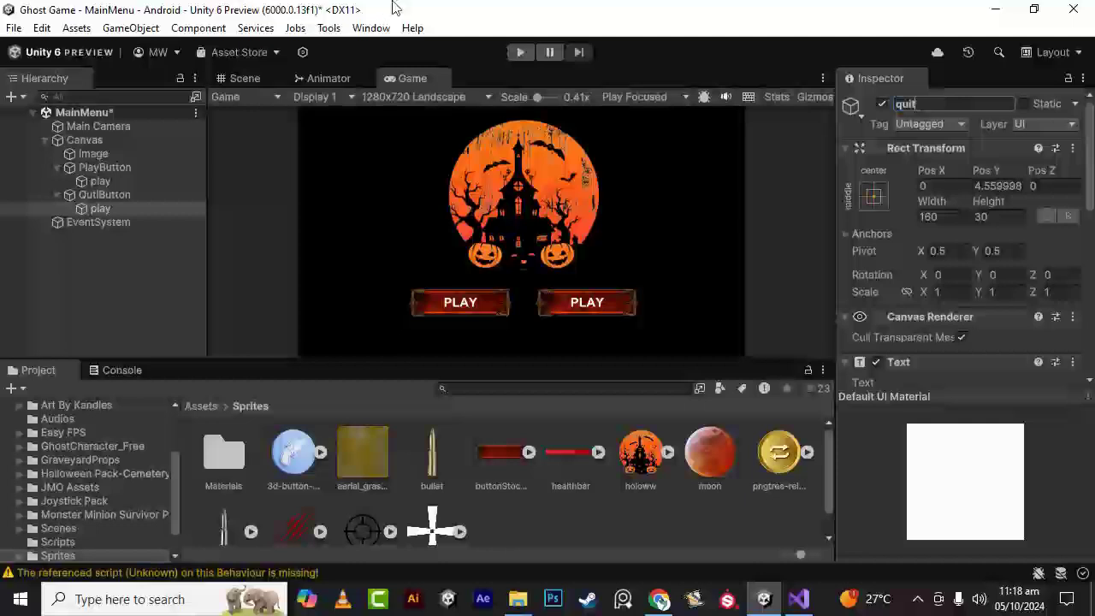
pyautogui.scroll(-3, 931, 288)
pyautogui.click(963, 217)
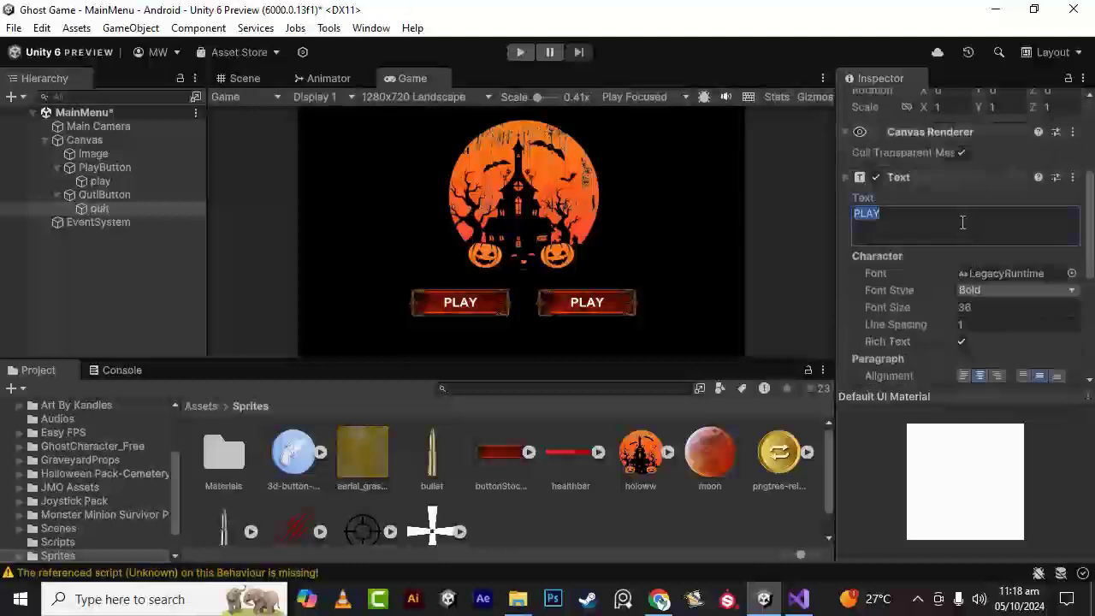
pyautogui.write('QUIT')
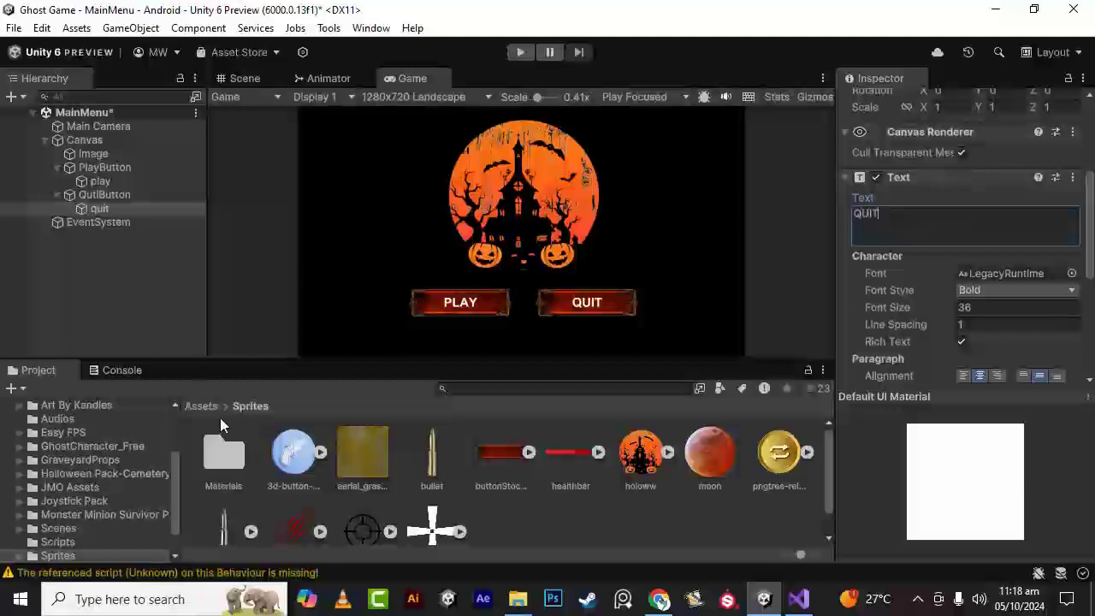
pyautogui.click(121, 325)
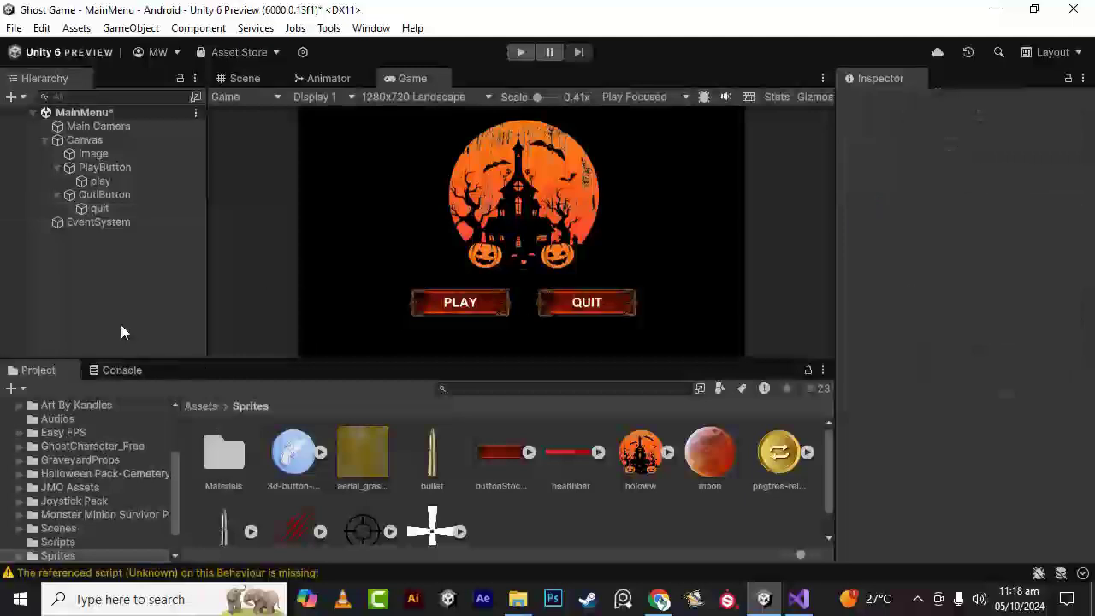
# Create a new MonoBehaviour script named MainMenu in the project's Scripts folder
pyautogui.click(213, 407)
pyautogui.scroll(-1, 707, 492)
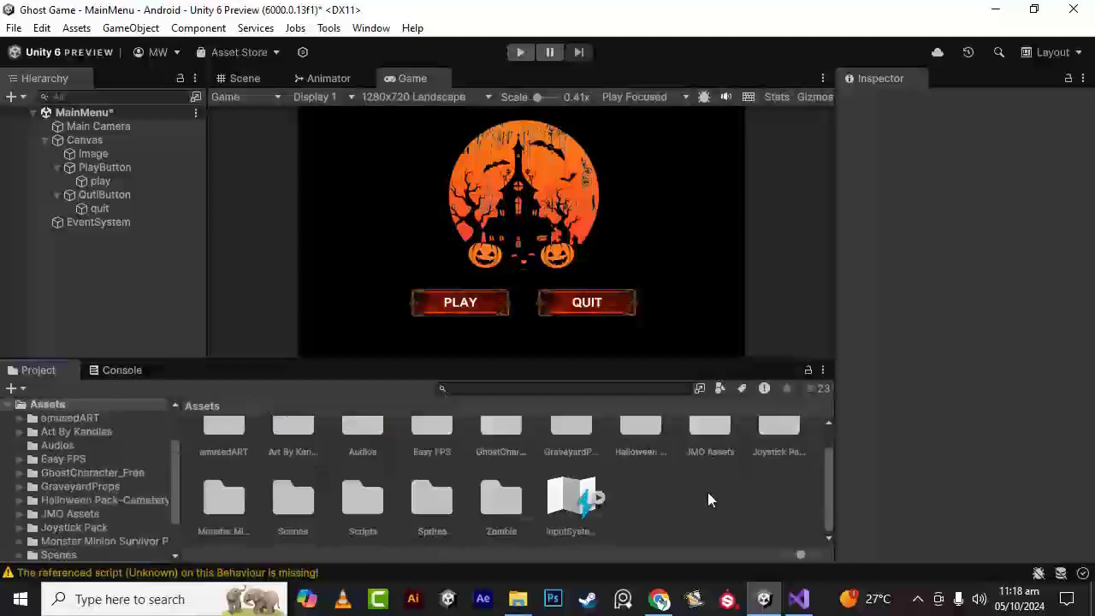
pyautogui.doubleClick(361, 501)
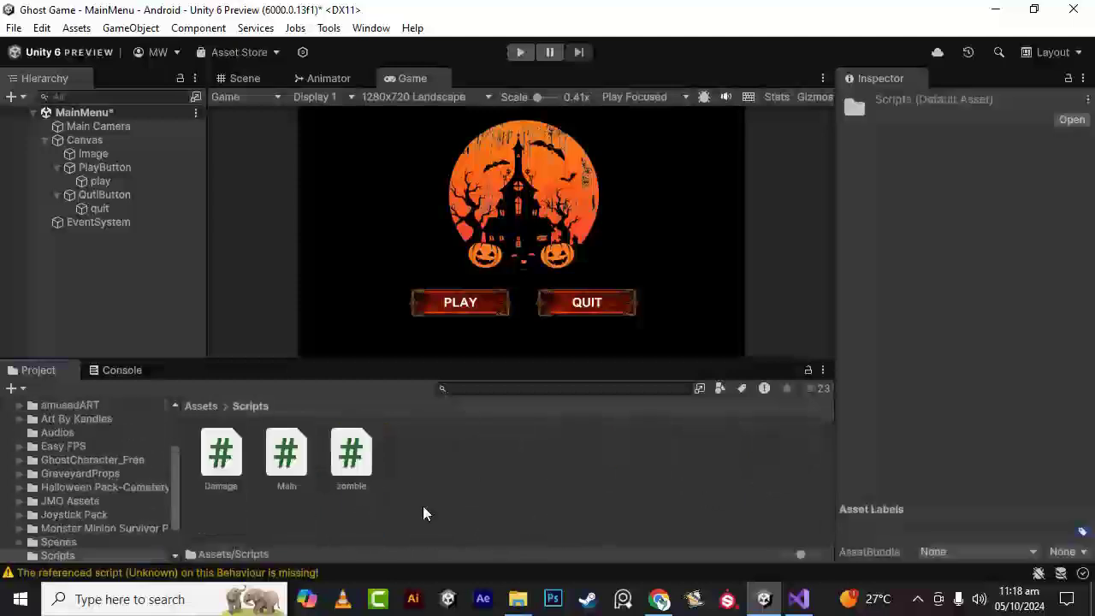
pyautogui.rightClick(424, 513)
pyautogui.click(541, 41)
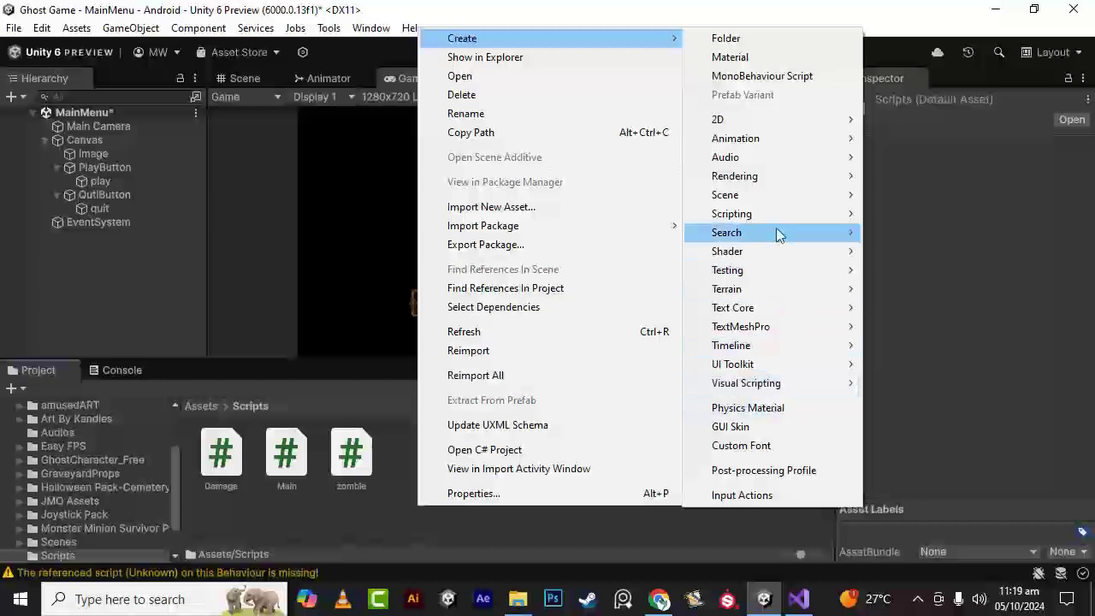
pyautogui.moveTo(774, 215)
pyautogui.click(932, 214)
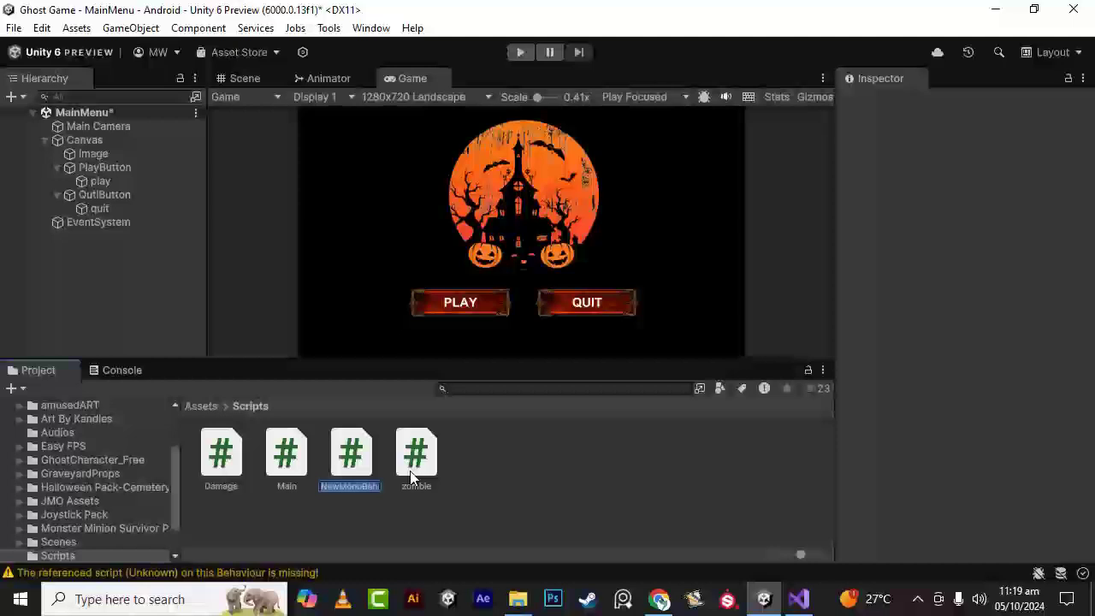
pyautogui.write('m')
pyautogui.press('BackSpace')
pyautogui.press('BackSpace')
pyautogui.press('BackSpace')
pyautogui.write('MainMenu')
pyautogui.press('Return')
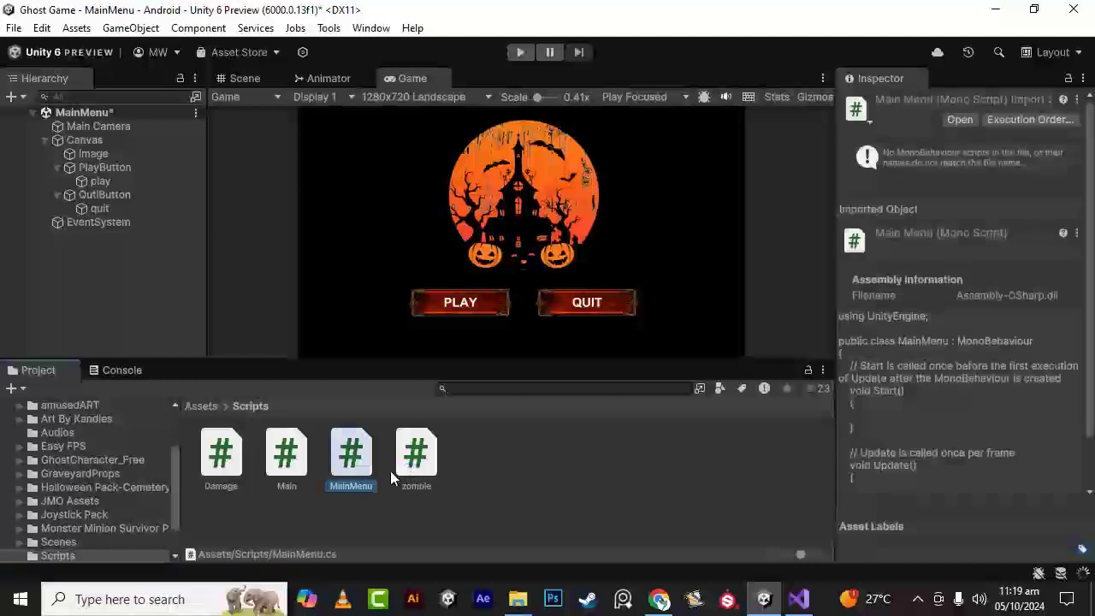
# Switch to Visual Studio and add "using UnityEngine.SceneManagement;" below the first using line of MainMenu.cs
pyautogui.click(798, 599)
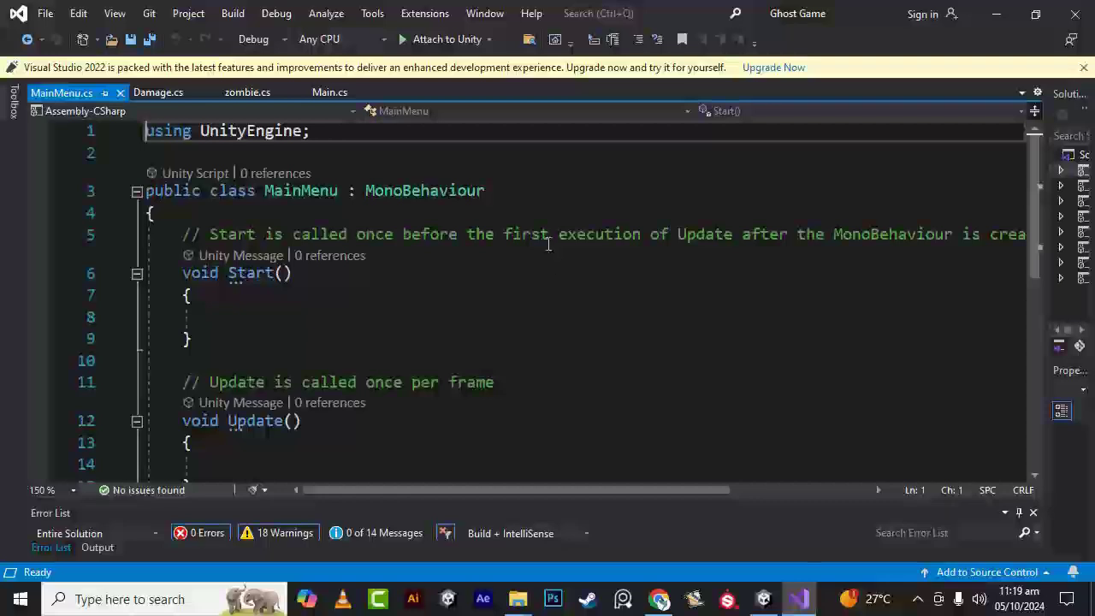
pyautogui.click(347, 137)
pyautogui.press('Return')
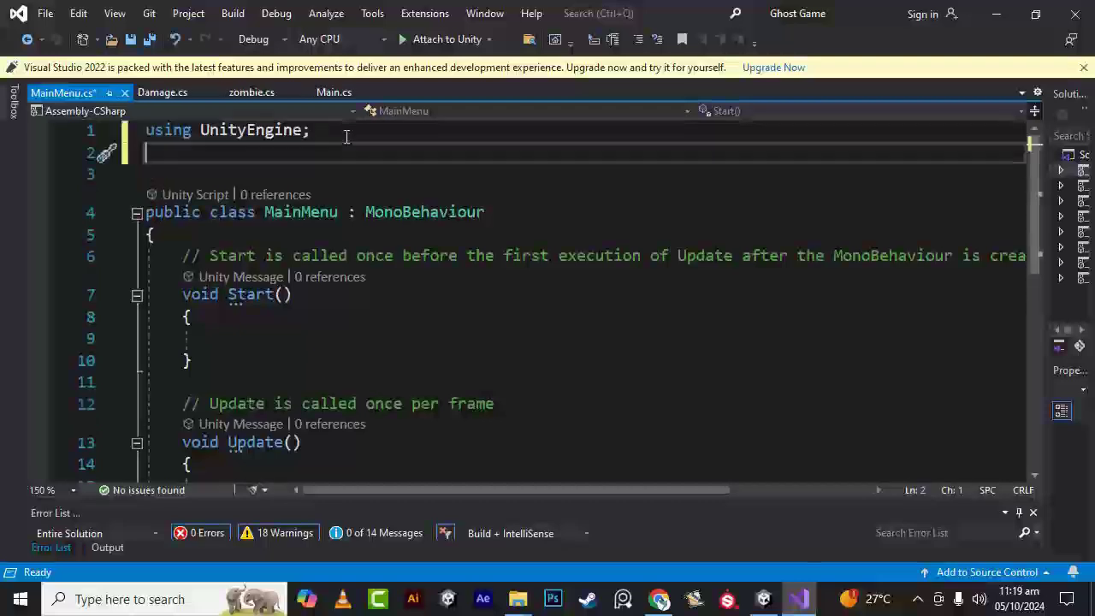
pyautogui.write('using ')
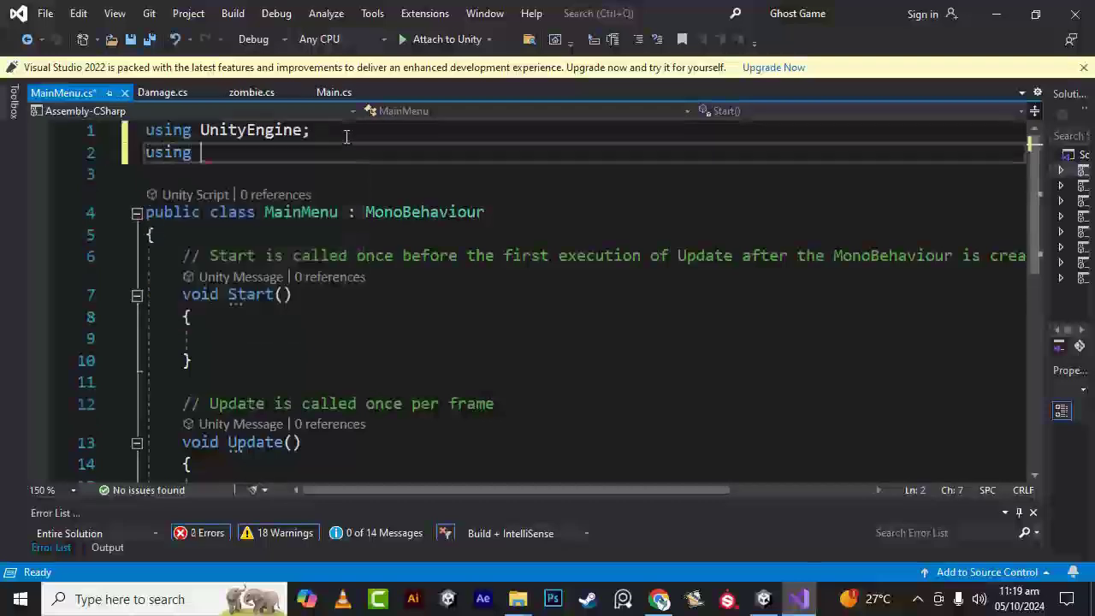
pyautogui.write('unity')
pyautogui.press('Down')
pyautogui.press('Down')
pyautogui.press('Down')
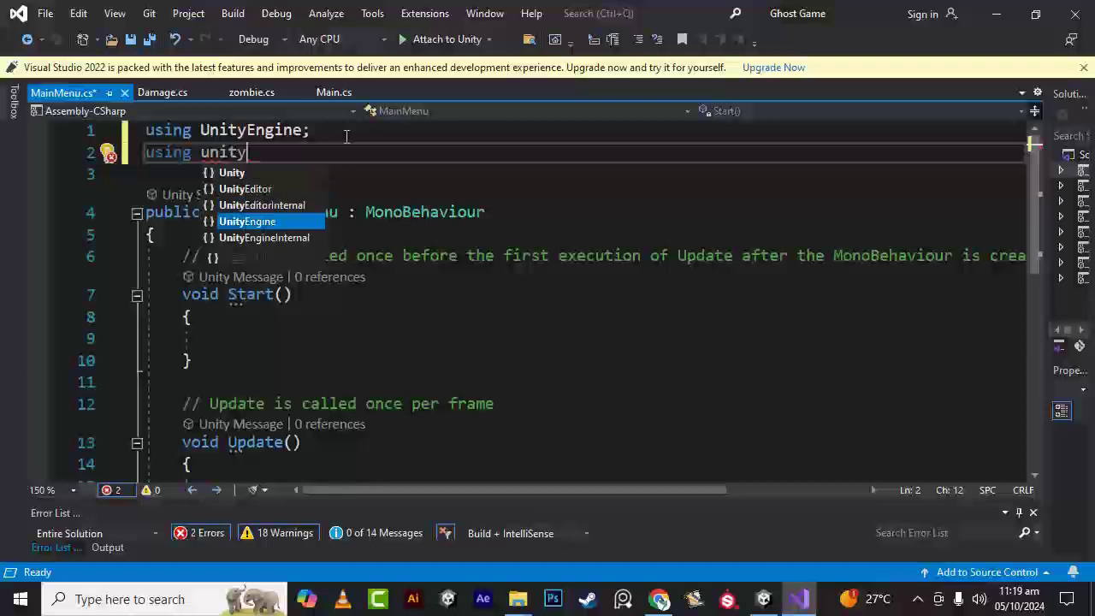
pyautogui.press('Tab')
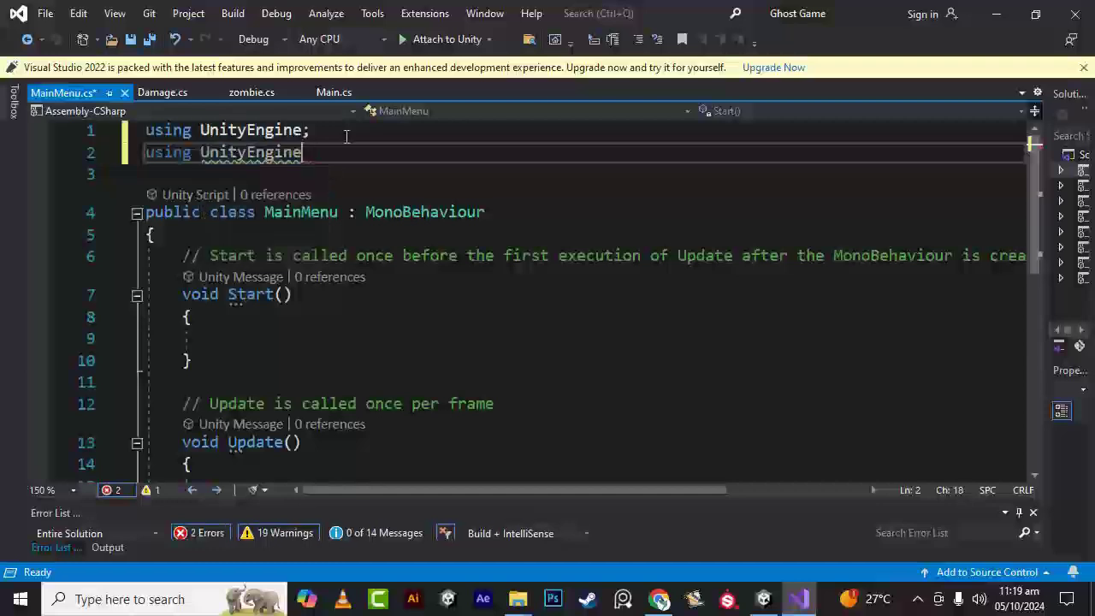
pyautogui.write('.sc')
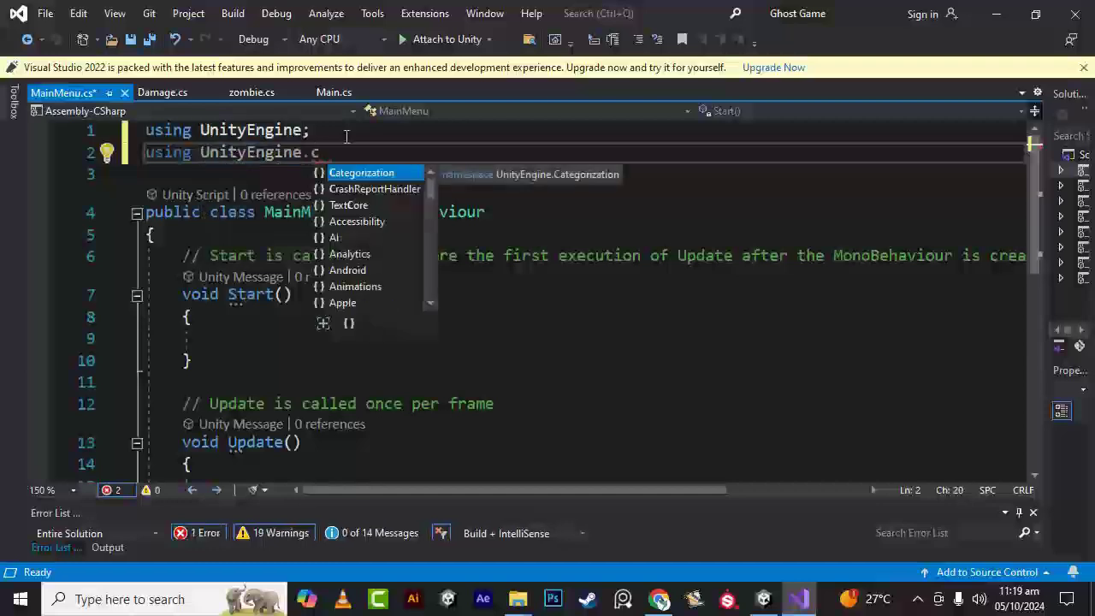
pyautogui.press('Tab')
pyautogui.write(';')
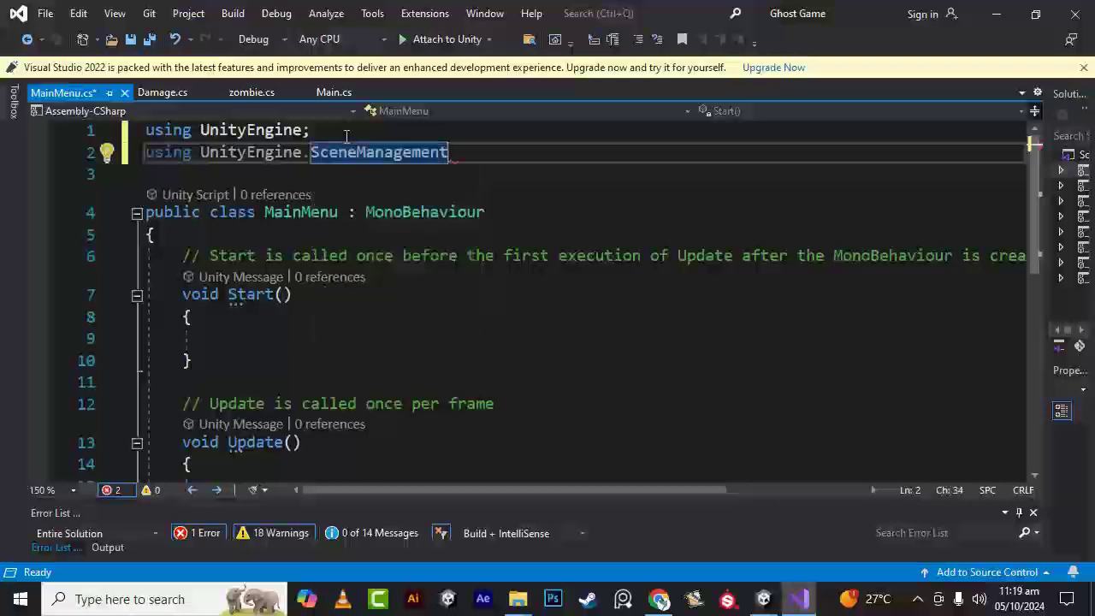
# Delete the default Start and Update methods with their comments from the MainMenu class
pyautogui.click(357, 313)
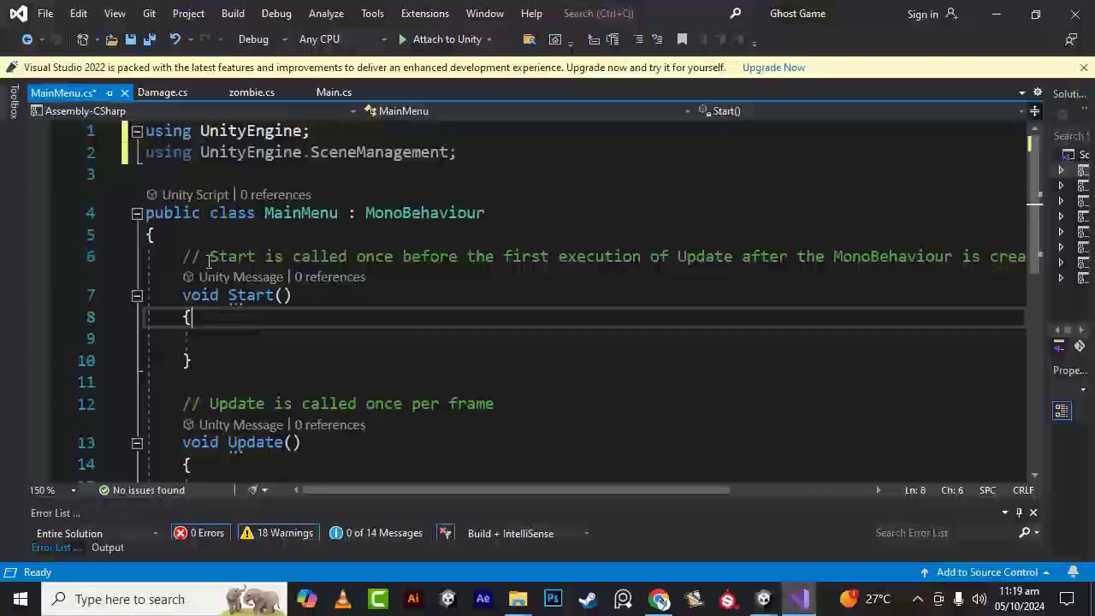
pyautogui.moveTo(184, 256); pyautogui.dragTo(307, 435)
pyautogui.press('Delete')
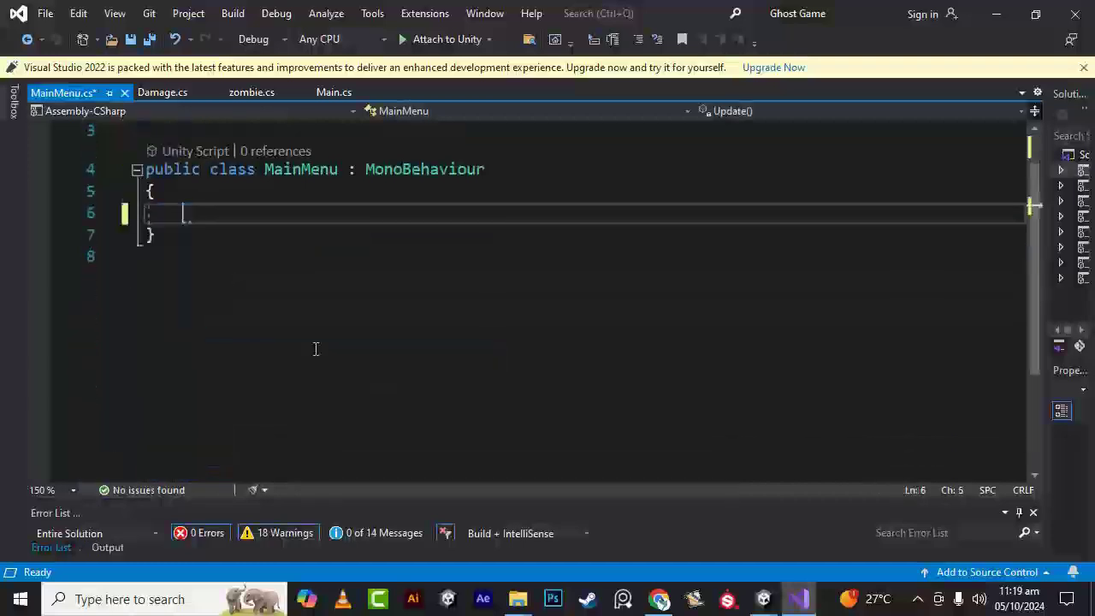